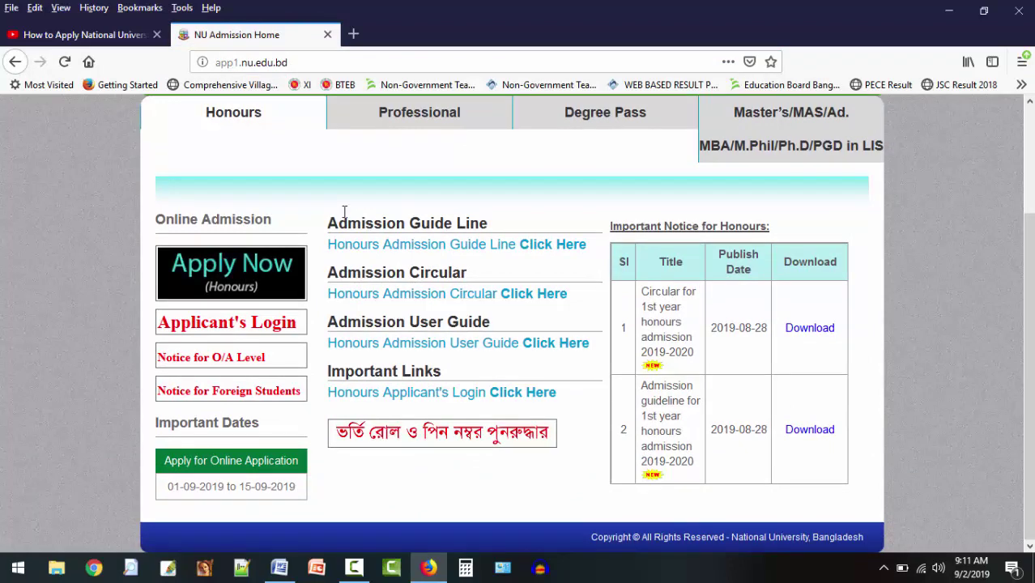
Look at the Professional admission section, then go back to the Honours section.
left_click(395, 129)
scroll(524, 219, "up", 1)
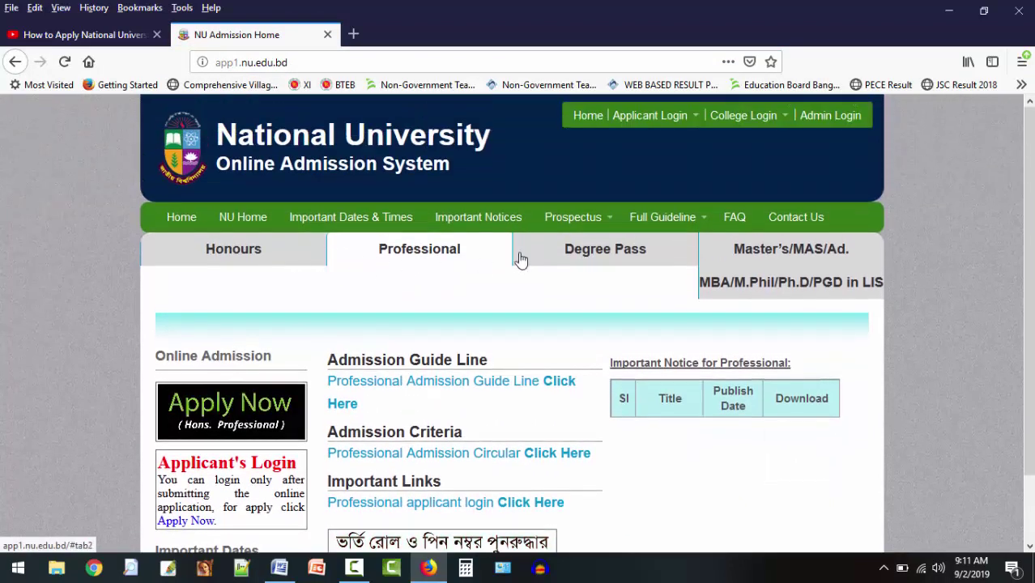
left_click(285, 265)
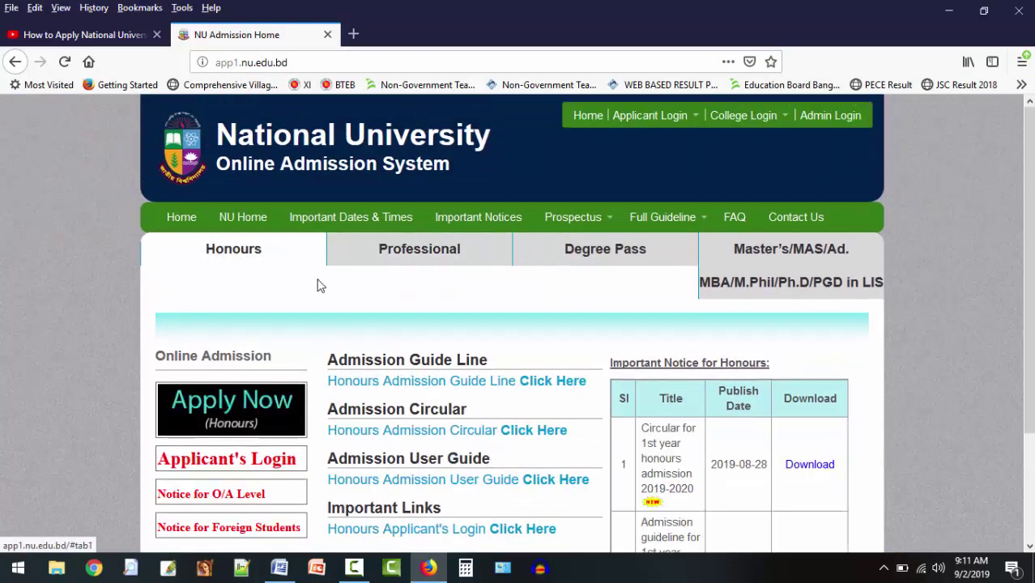
Start the Honours online application with Apply Now (Honours), opening Step-1 in a new tab.
scroll(577, 300, "down", 3)
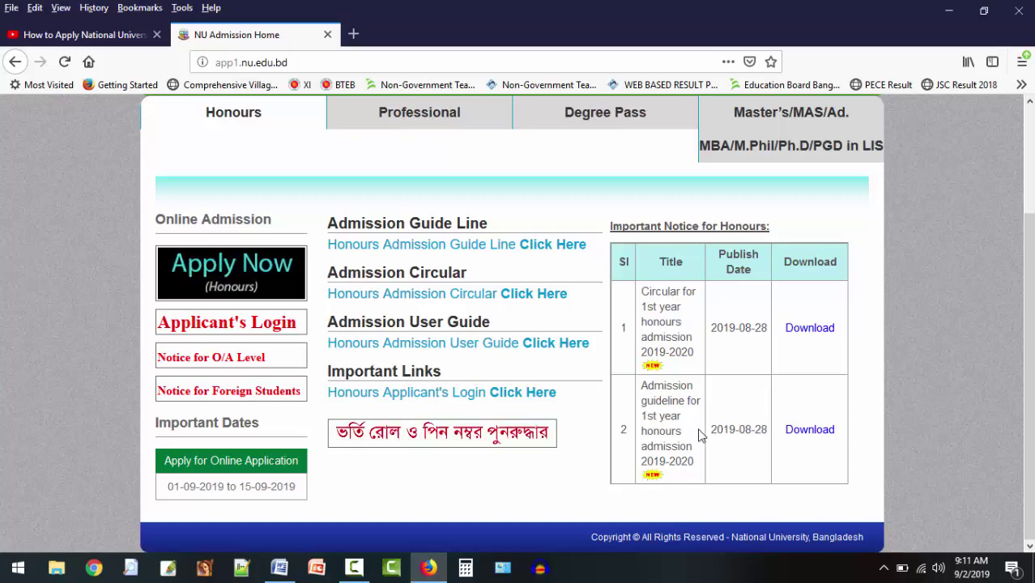
scroll(300, 310, "up", 2)
scroll(300, 310, "up", 2)
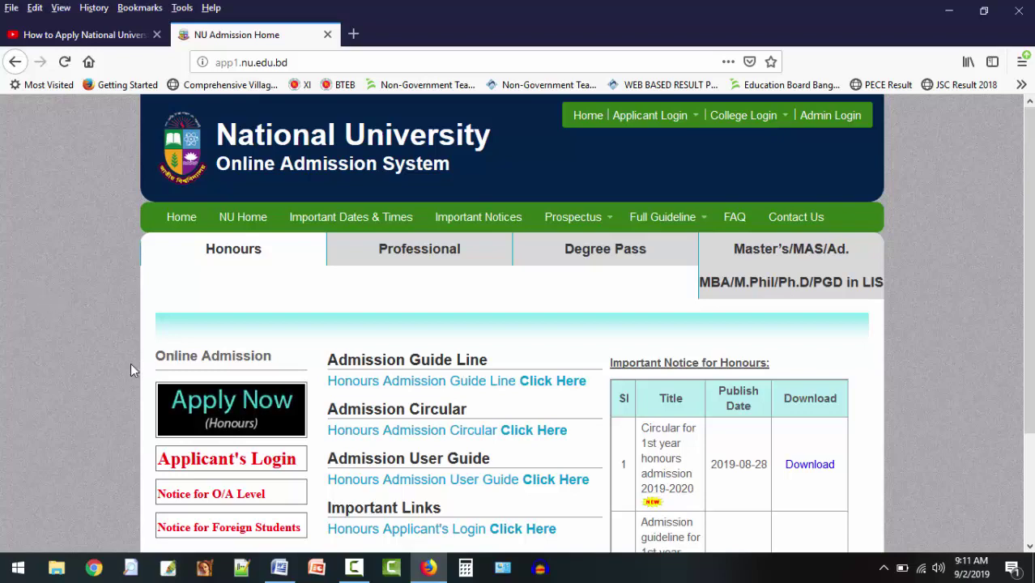
scroll(187, 324, "down", 4)
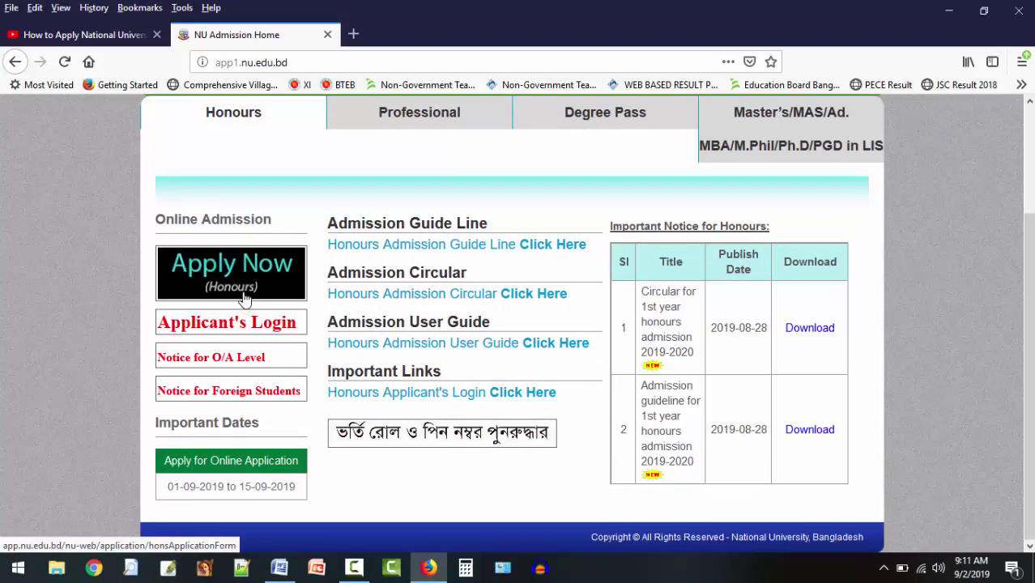
left_click(245, 278)
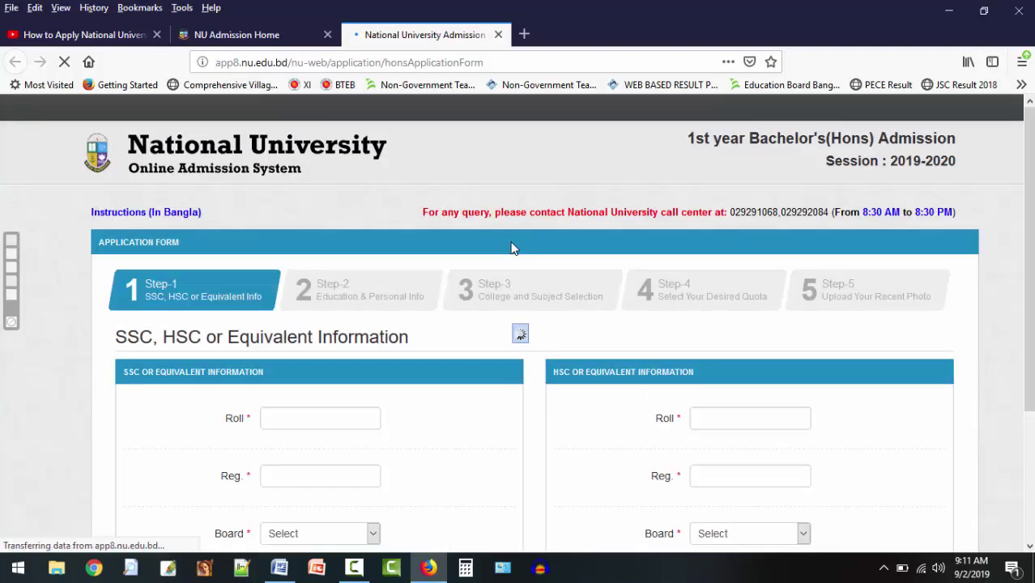
Scroll through the Step-1 SSC/HSC information form, then switch to the Word requirements list.
scroll(424, 288, "down", 2)
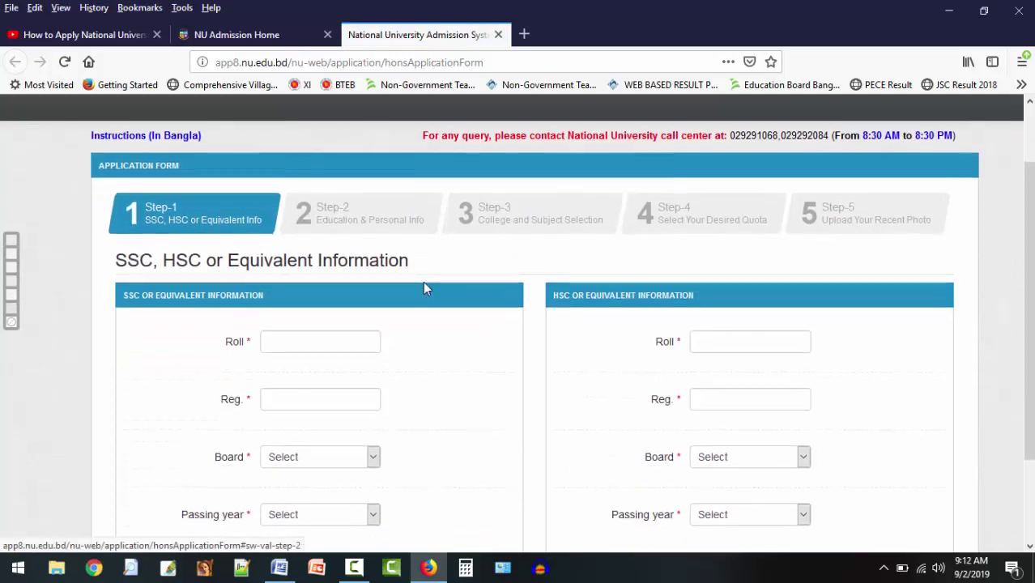
scroll(425, 288, "up", 2)
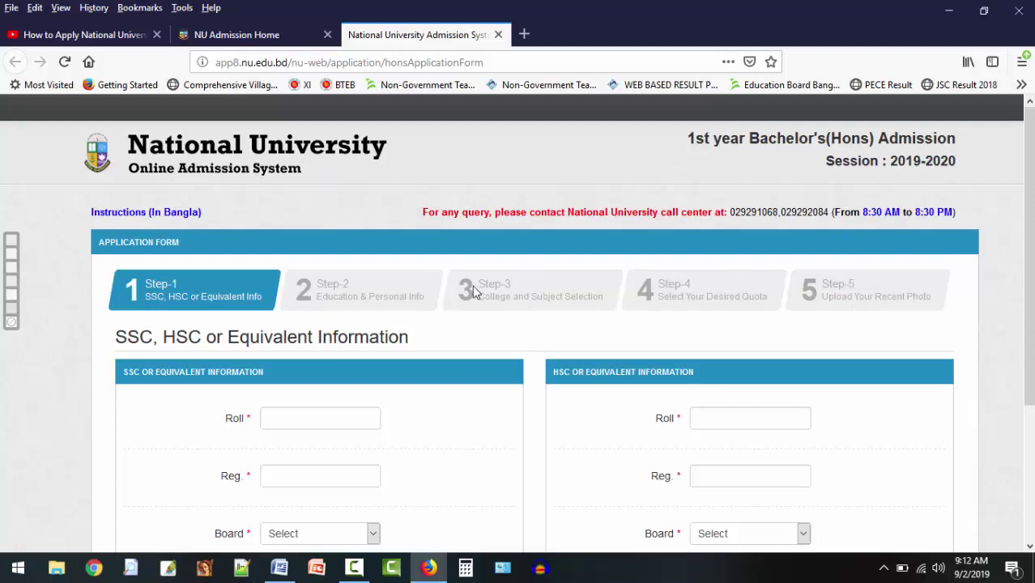
scroll(519, 376, "down", 3)
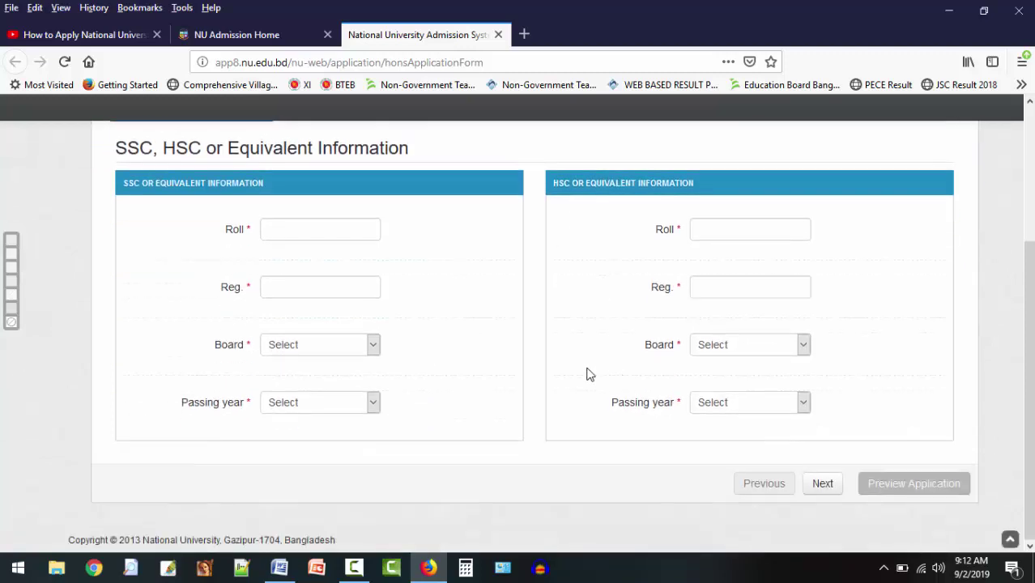
scroll(587, 372, "up", 3)
scroll(196, 370, "down", 3)
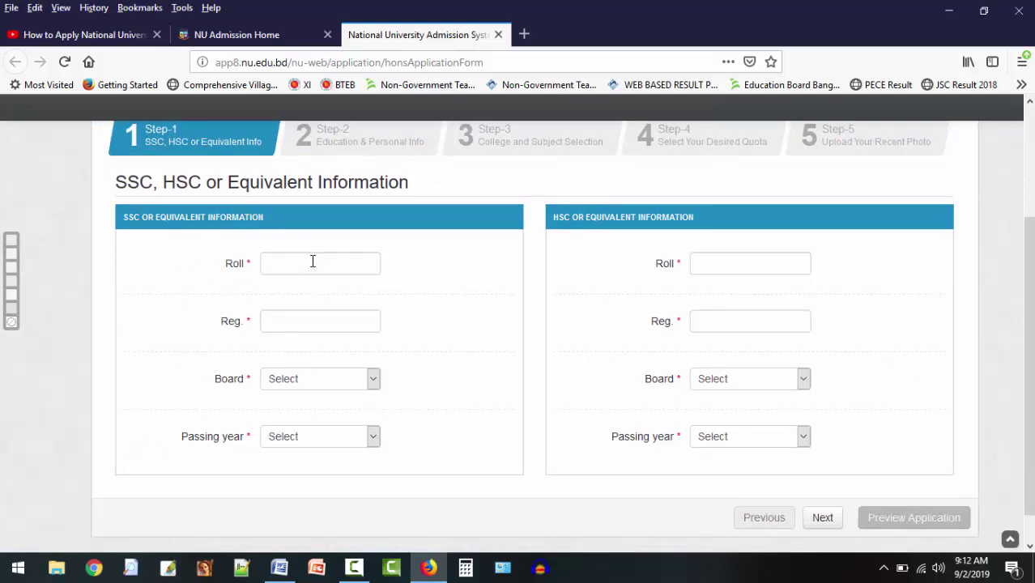
left_click(279, 568)
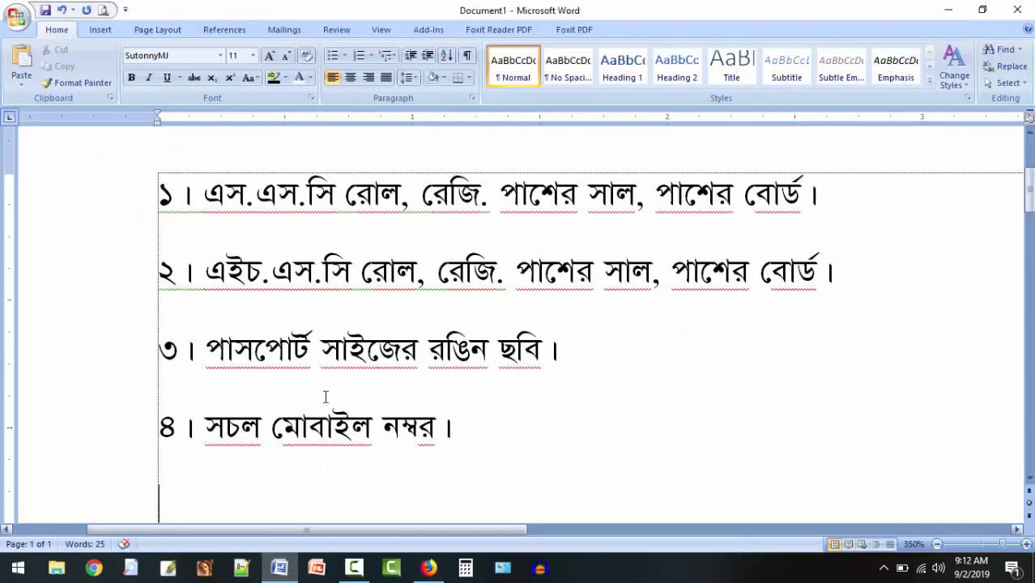
Highlight the SSC, HSC, passport-size photo and mobile number lines in Word, then return to the browser.
left_click_drag(160, 198, 834, 203)
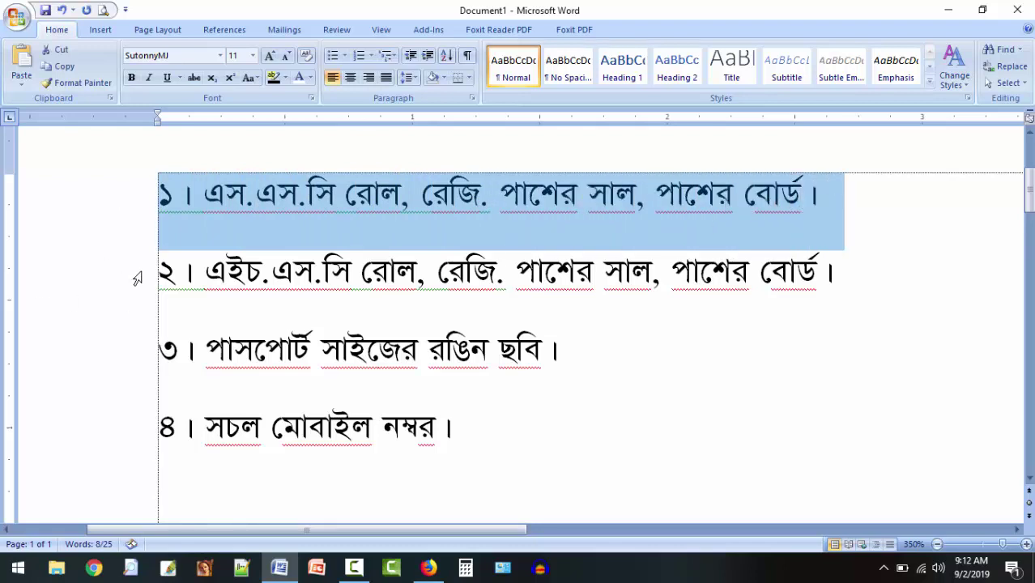
left_click(136, 276)
left_click(164, 278)
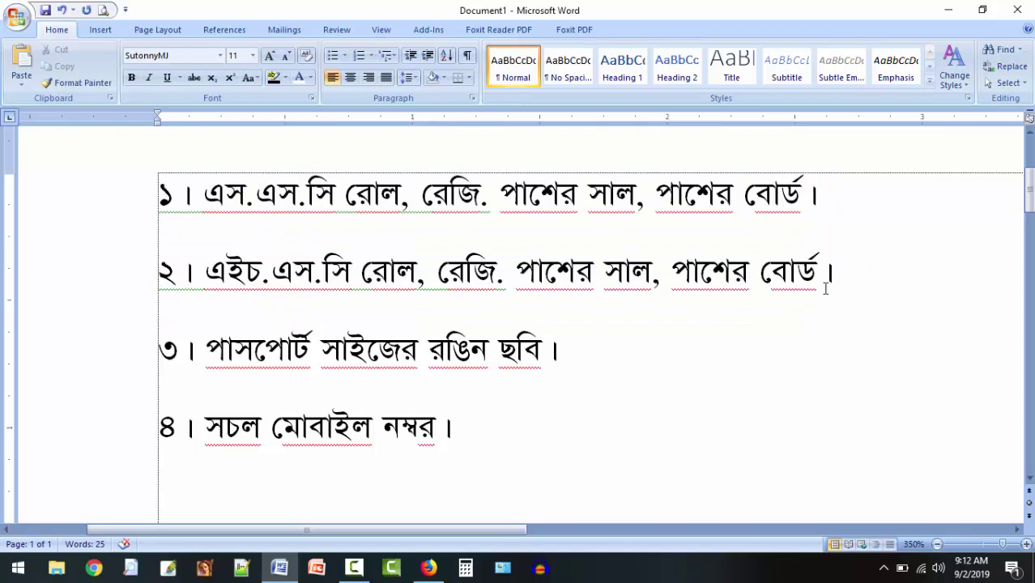
left_click_drag(165, 354, 615, 362)
left_click(671, 362)
left_click_drag(157, 427, 485, 428)
left_click(485, 431)
left_click(430, 569)
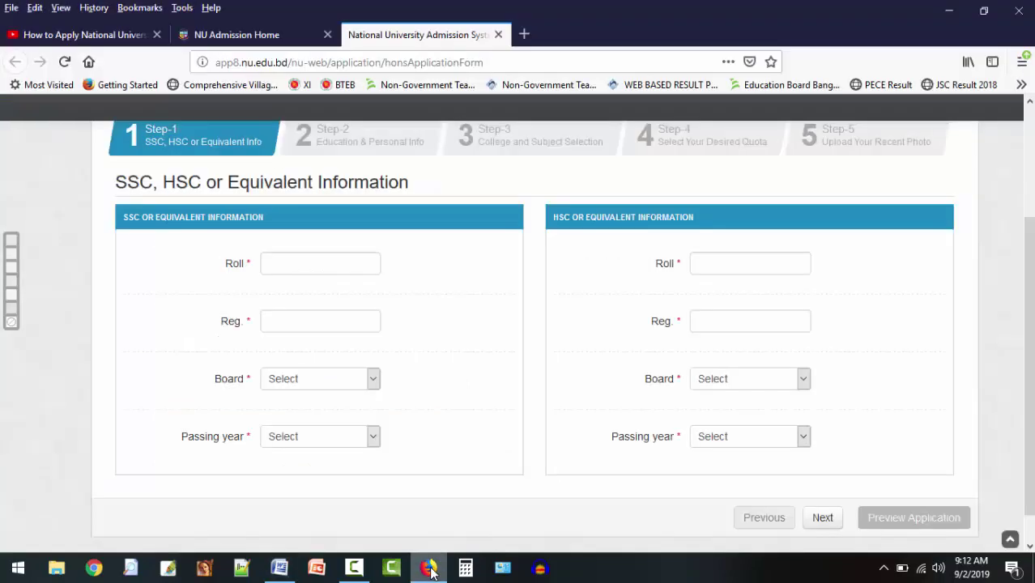
Enter the SSC roll and registration numbers, board Jessore and passing year 2016.
left_click(358, 262)
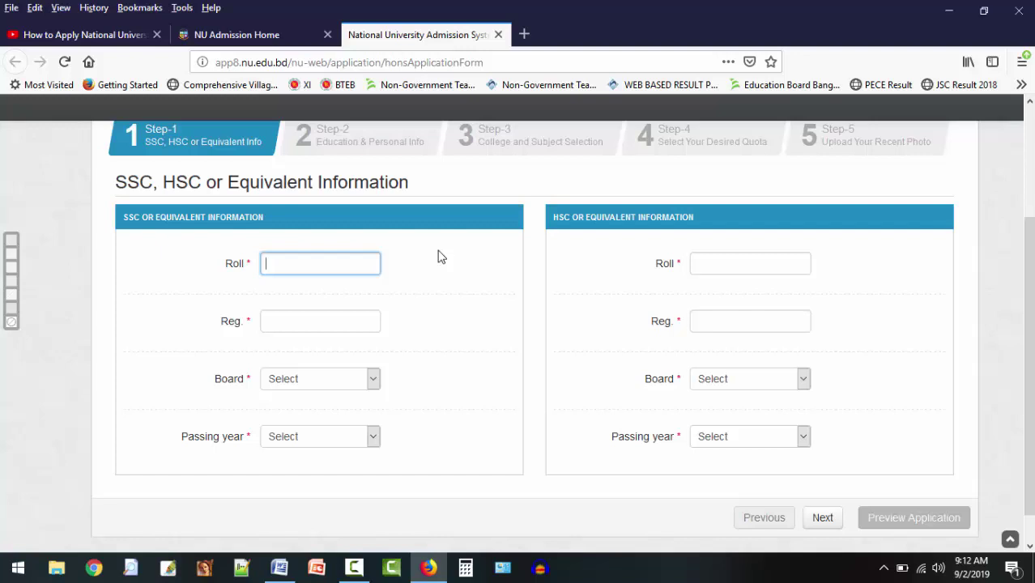
key("Tab")
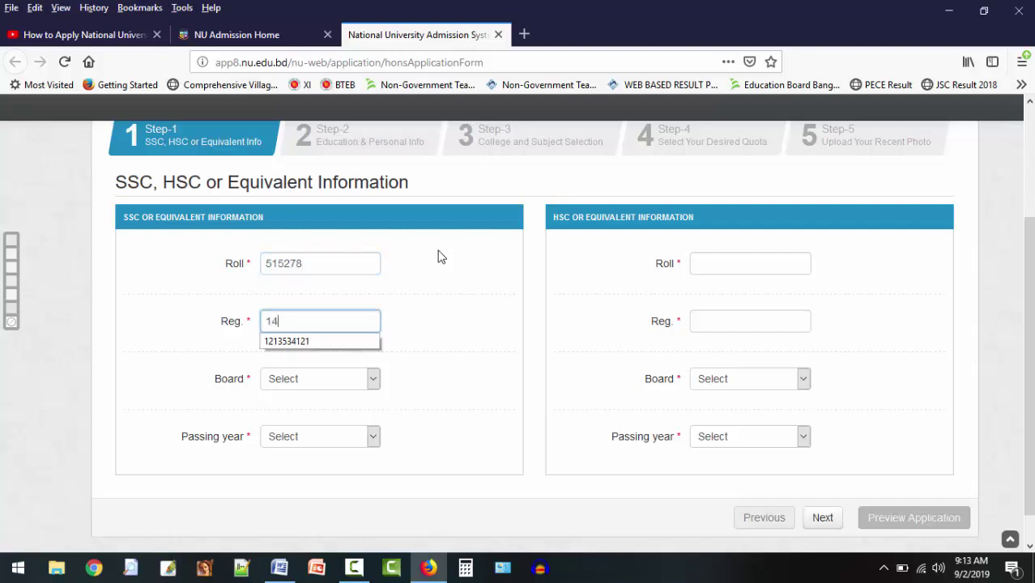
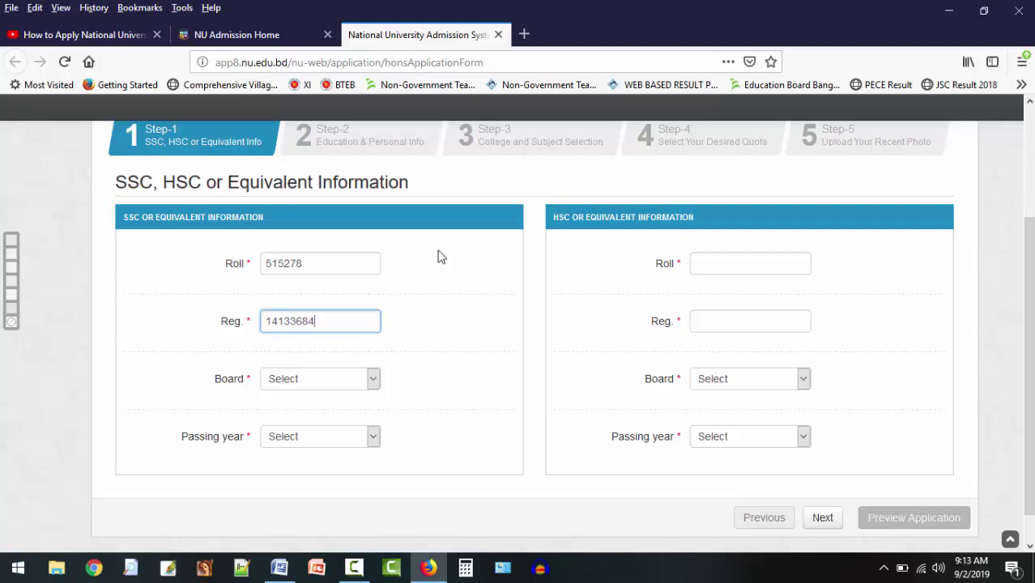
key("Tab")
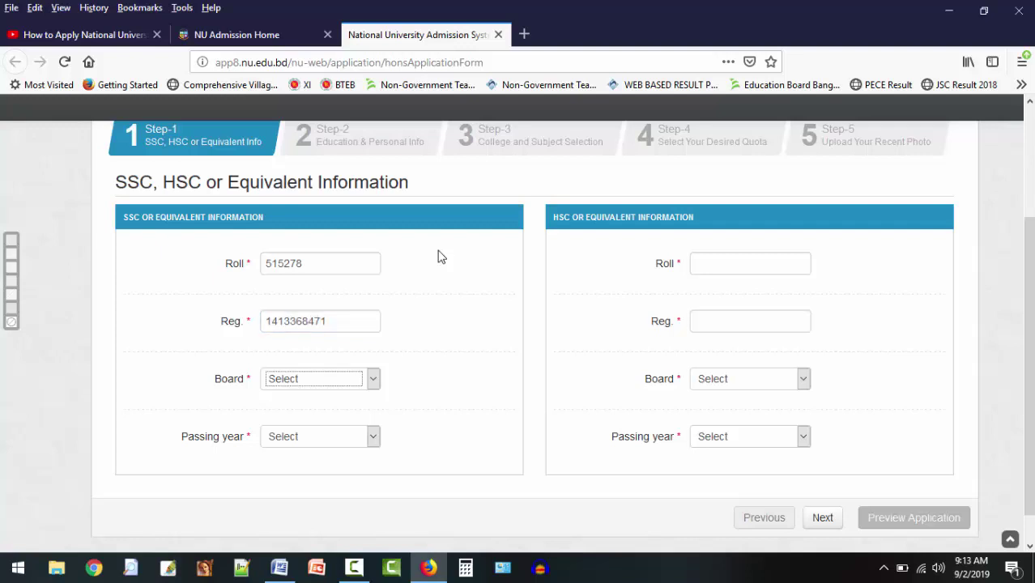
key("j")
key("Tab")
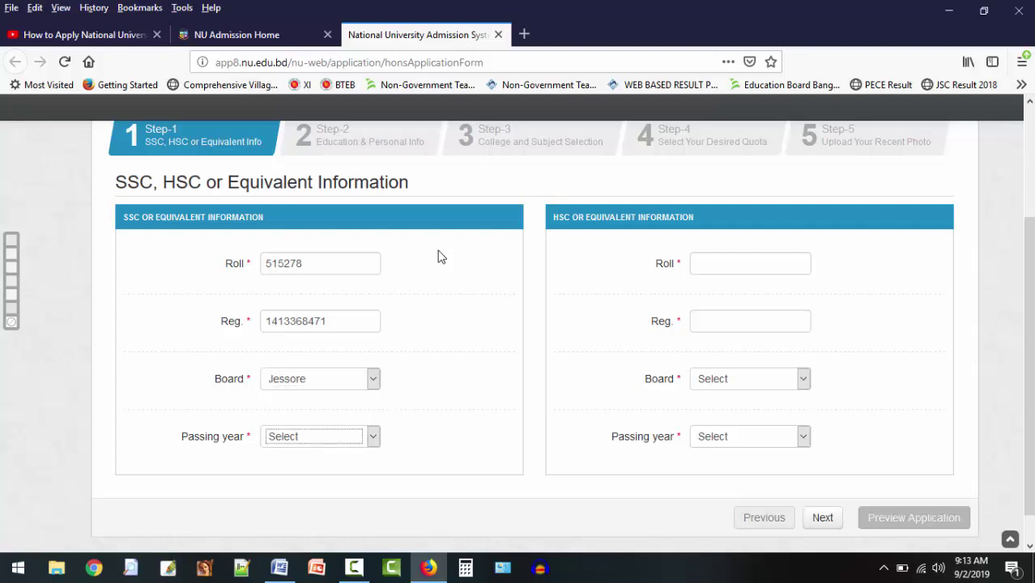
type("2016")
Enter the HSC roll number, board Jessore and passing year 2019, then submit Step-1.
key("Tab")
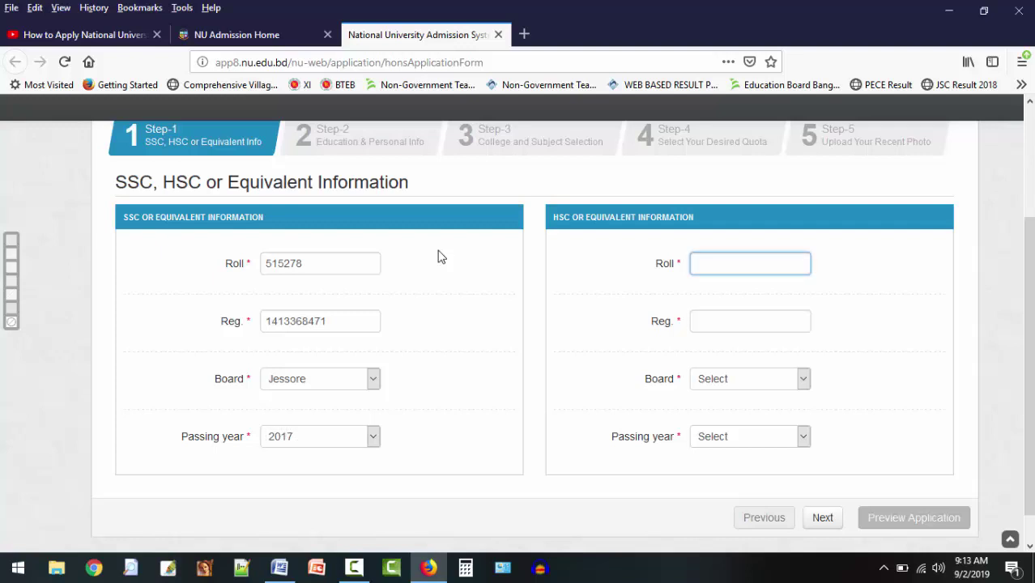
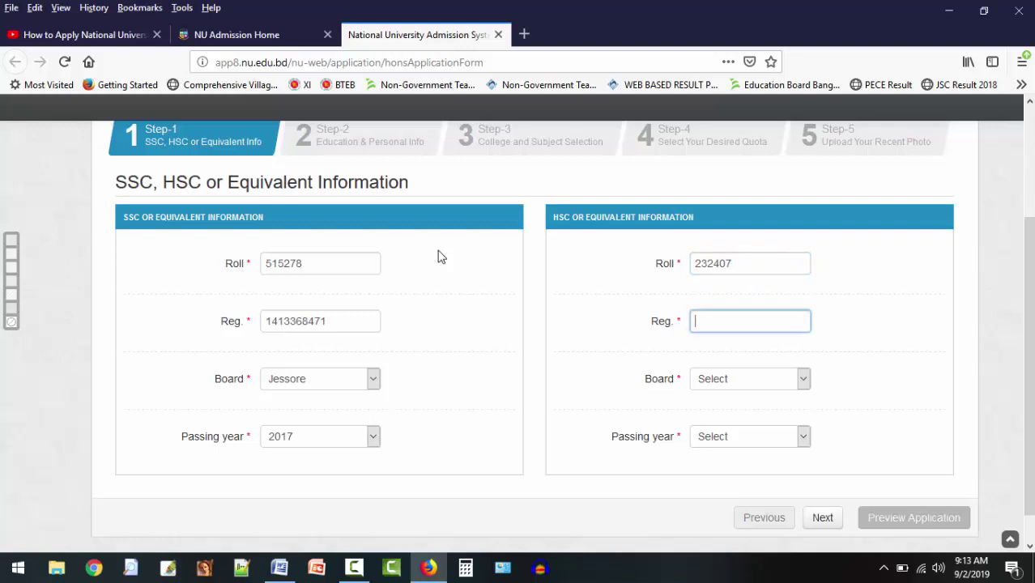
key("Tab")
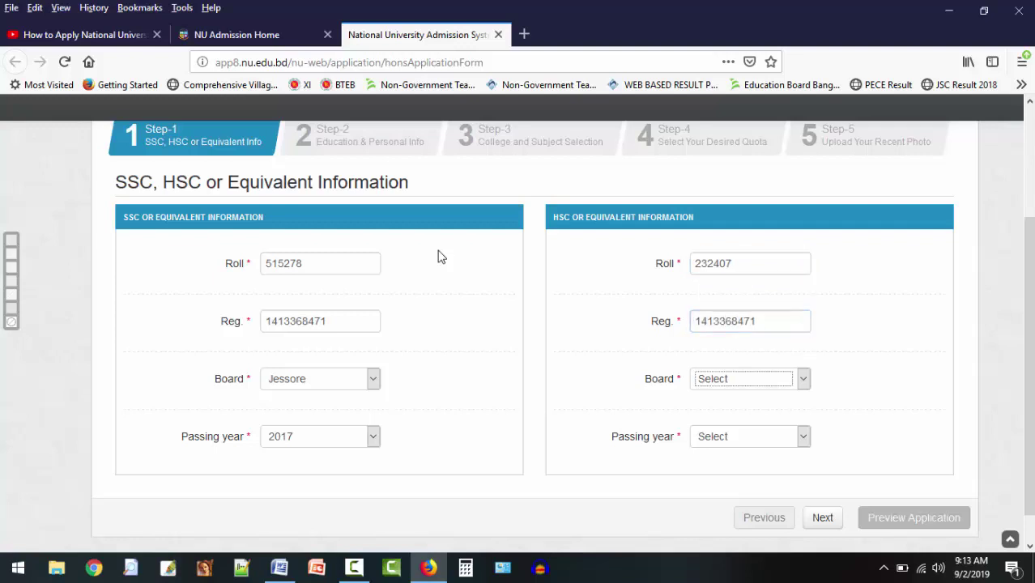
key("j")
key("Tab")
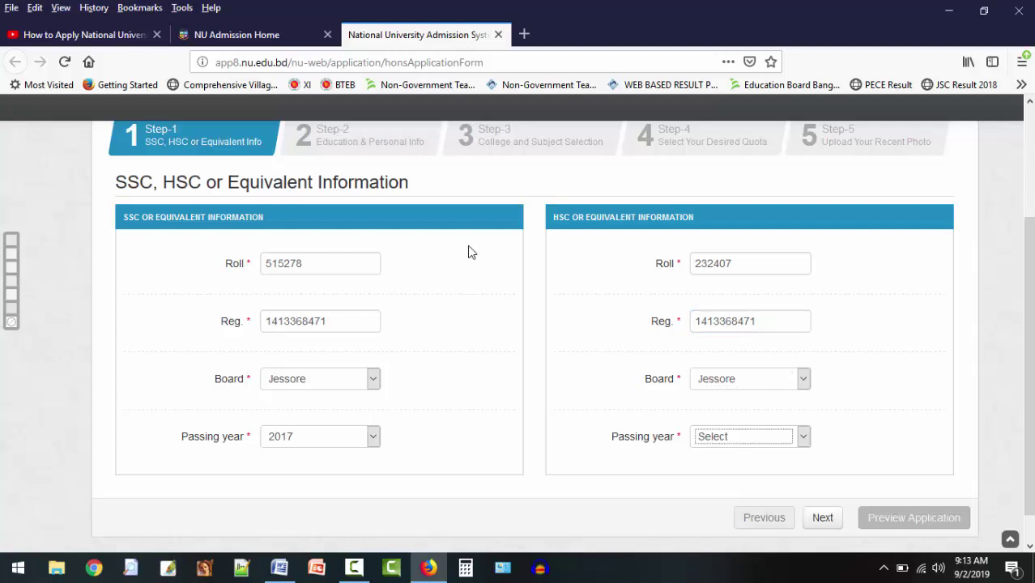
left_click(803, 384)
left_click(803, 384)
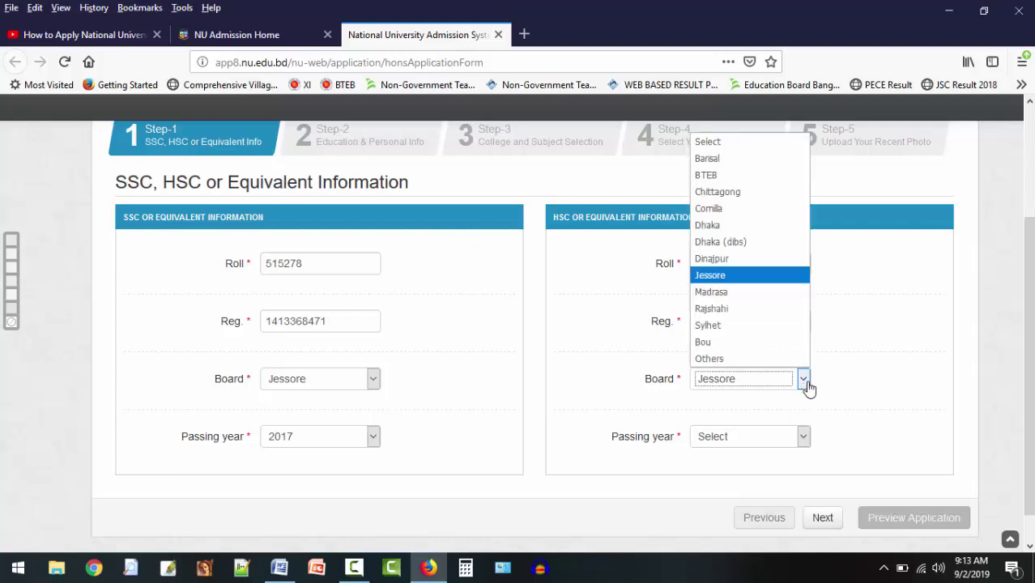
left_click(726, 281)
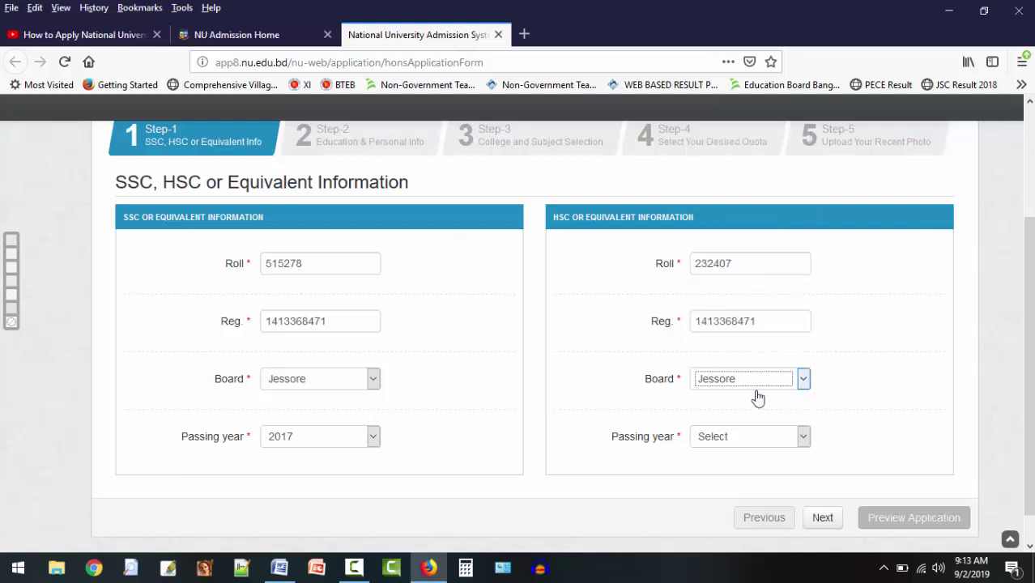
left_click(808, 441)
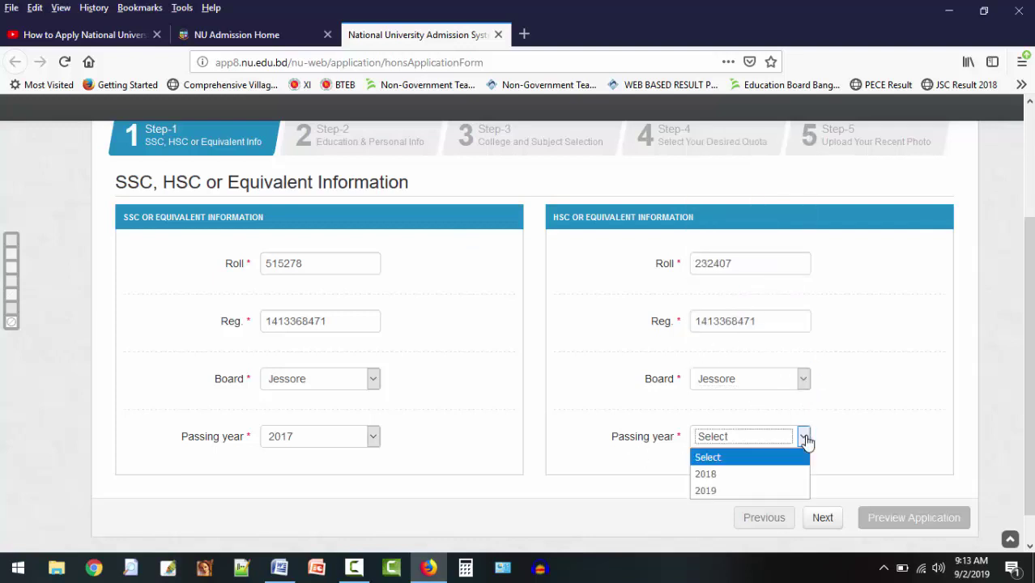
left_click(714, 494)
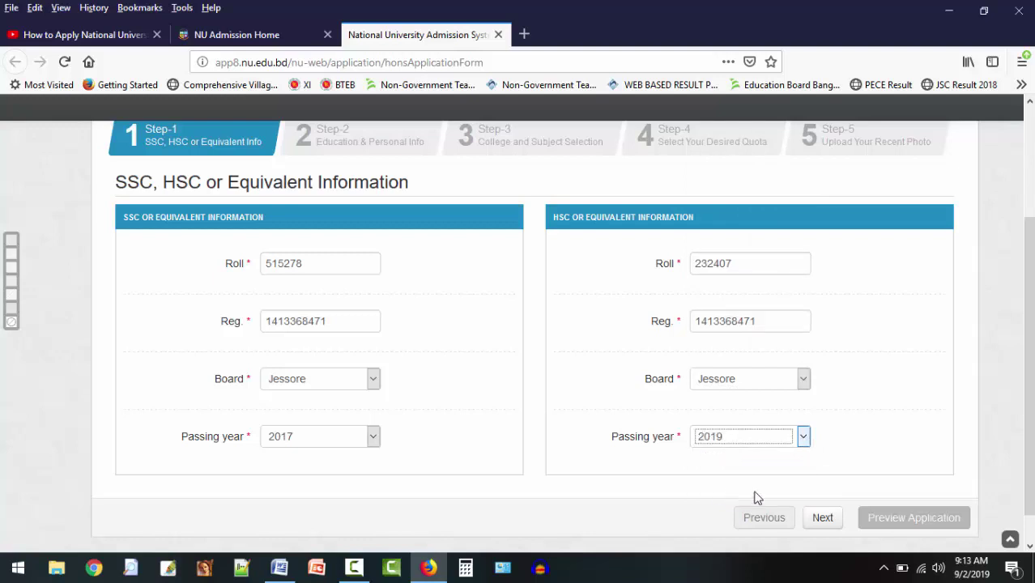
scroll(728, 510, "down", 1)
left_click(816, 487)
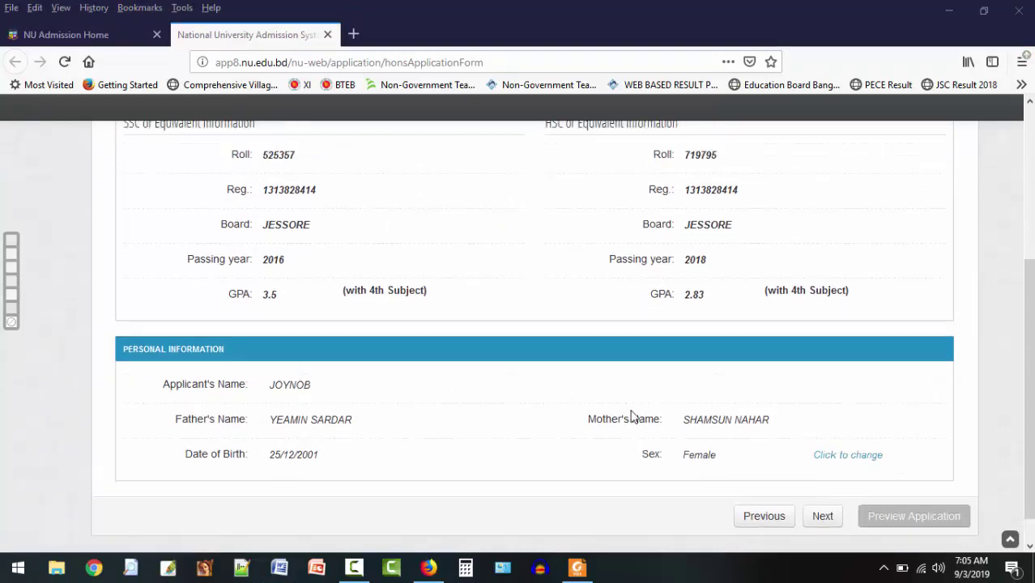
Review the Step-2 education and personal details and proceed to Step-3.
scroll(154, 356, "up", 3)
scroll(384, 421, "down", 3)
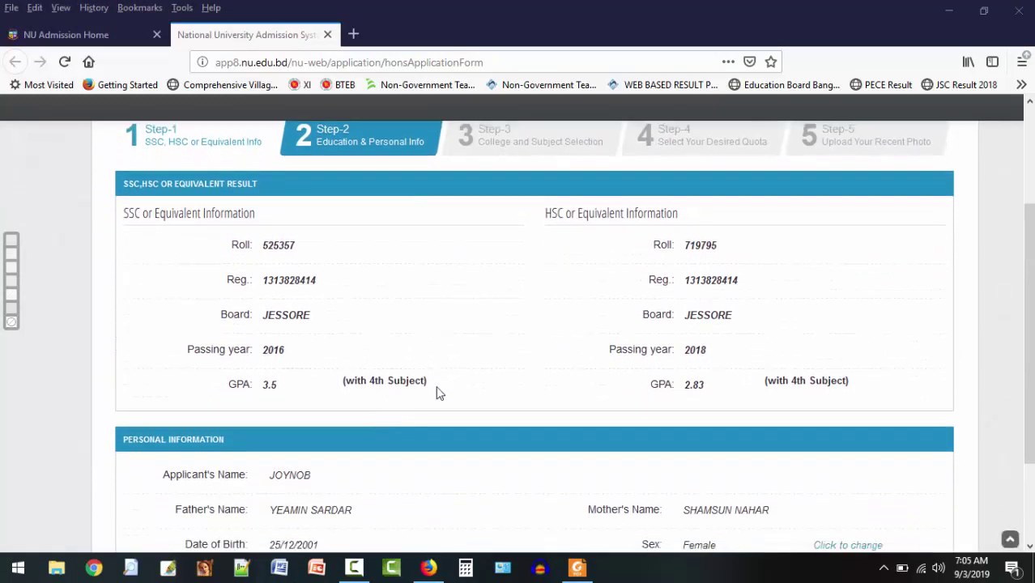
scroll(630, 368, "down", 3)
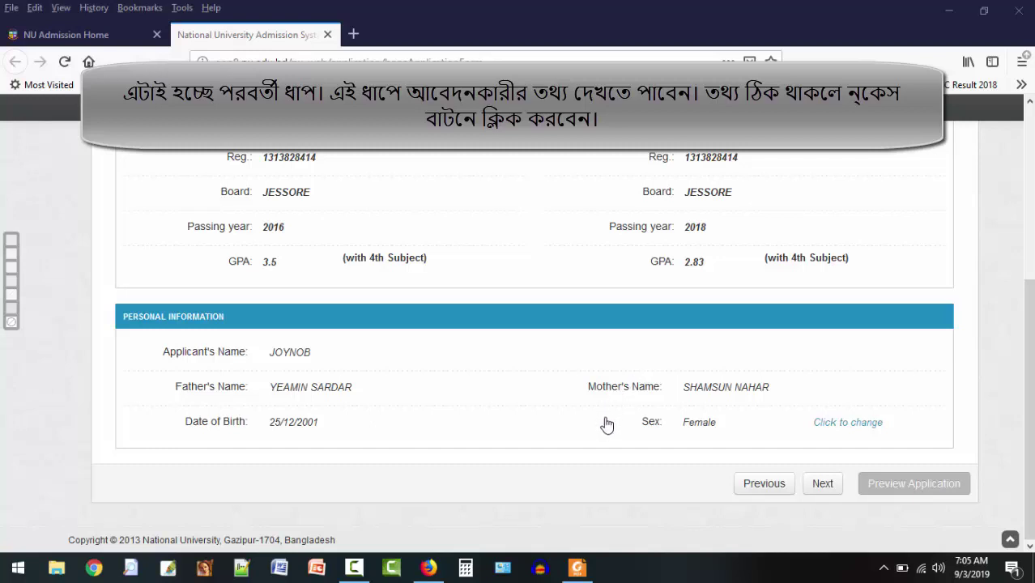
left_click(822, 486)
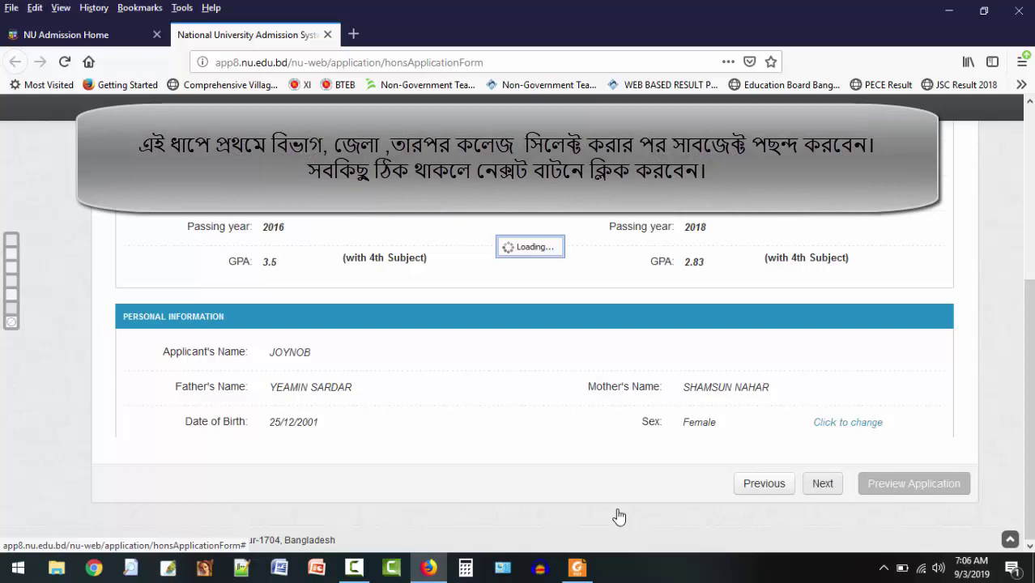
mouse_move(371, 575)
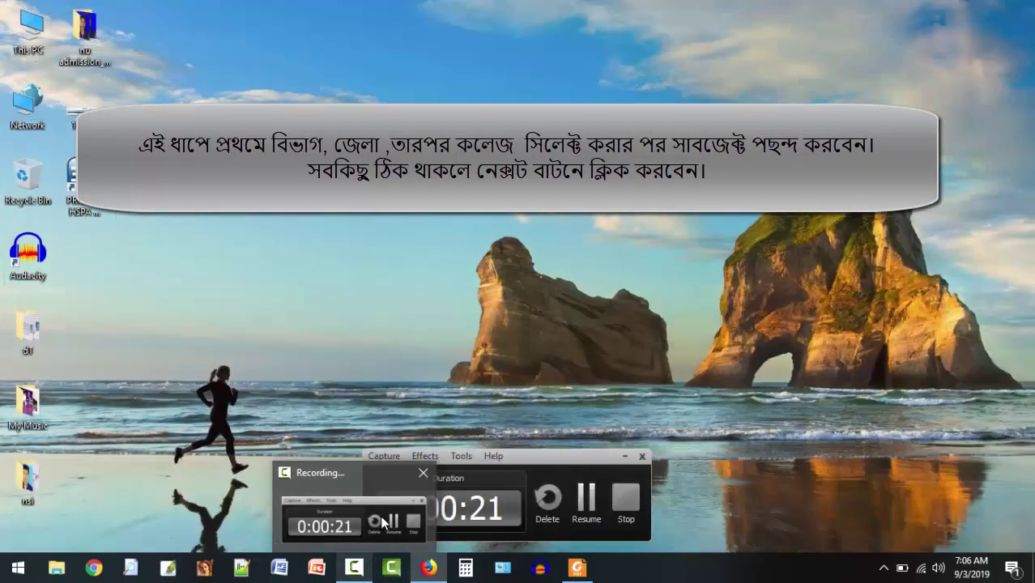
left_click(380, 516)
Choose division KHULNA, district Jessore and Chowgachha College as the desired college.
left_click(585, 497)
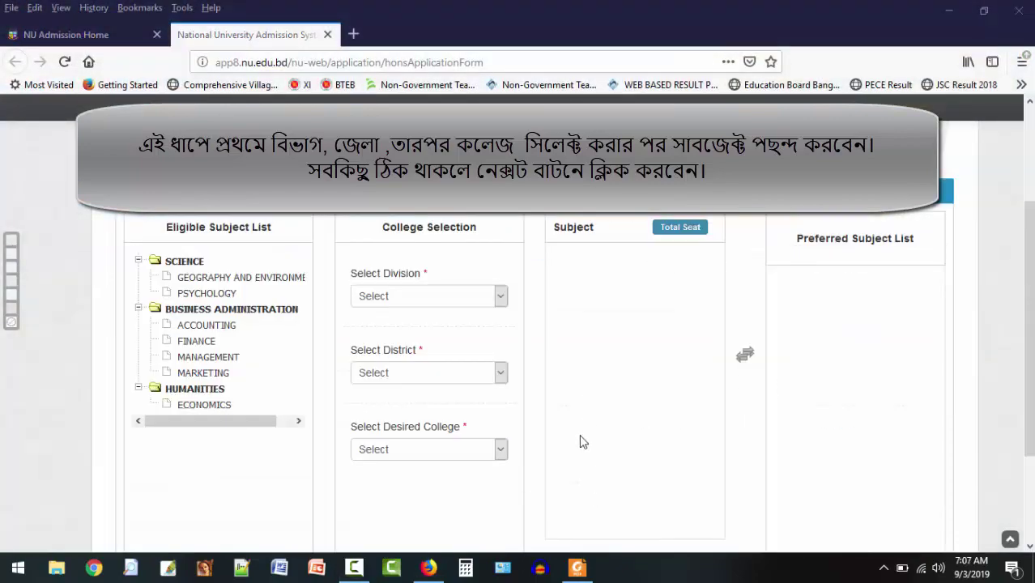
scroll(590, 427, "up", 1)
scroll(590, 427, "down", 3)
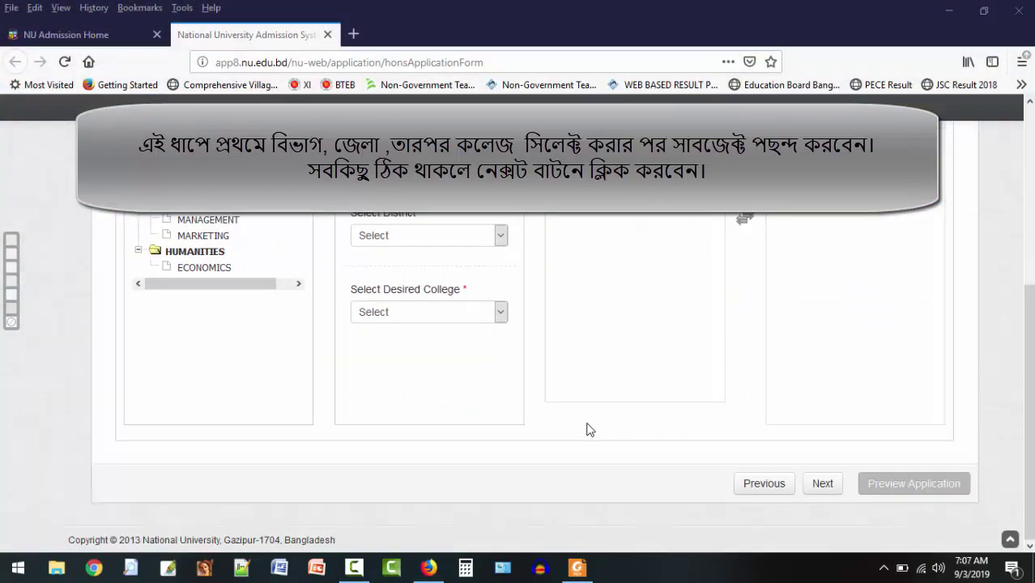
scroll(590, 426, "up", 2)
scroll(587, 430, "up", 3)
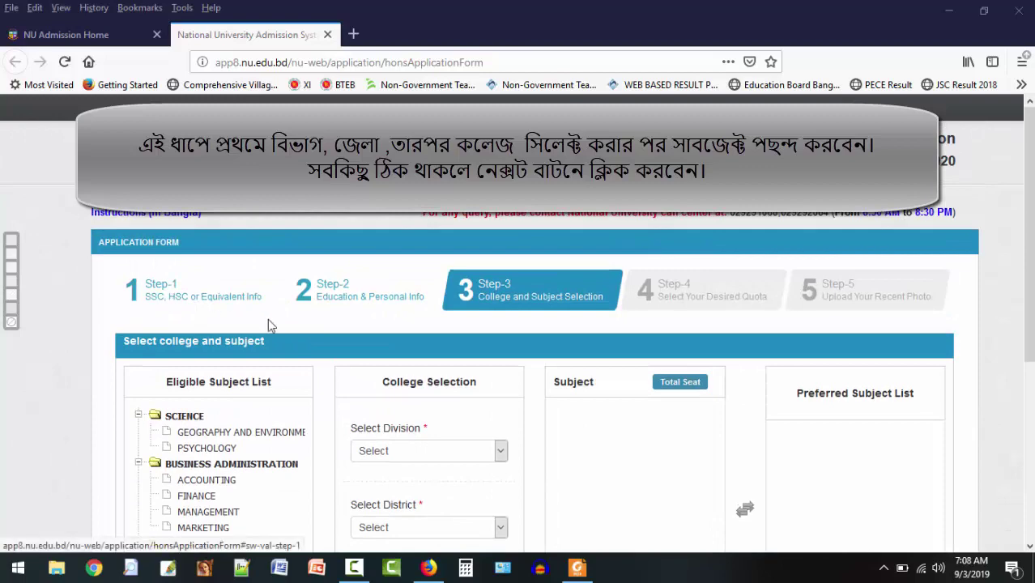
scroll(580, 398, "down", 5)
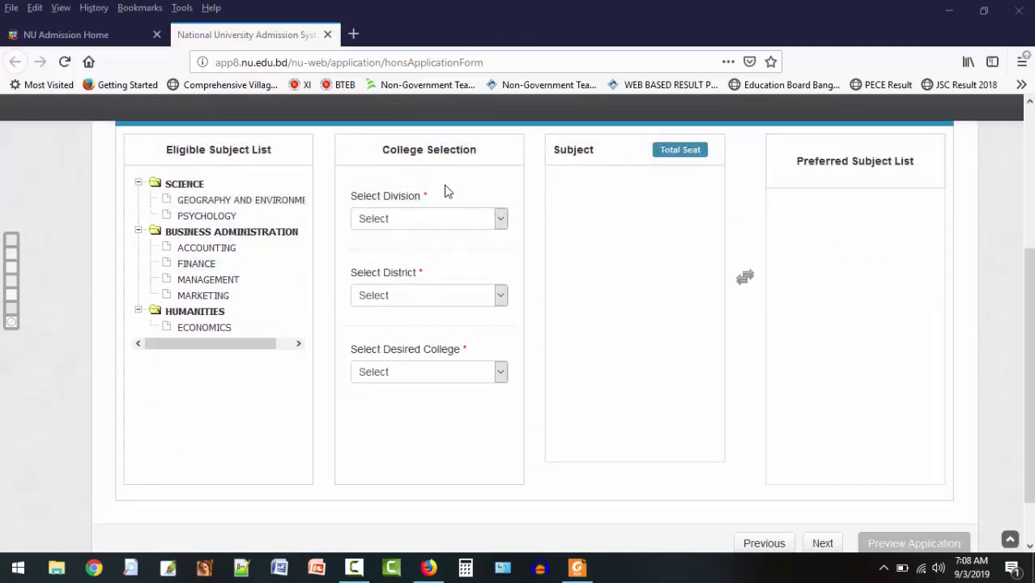
left_click(438, 230)
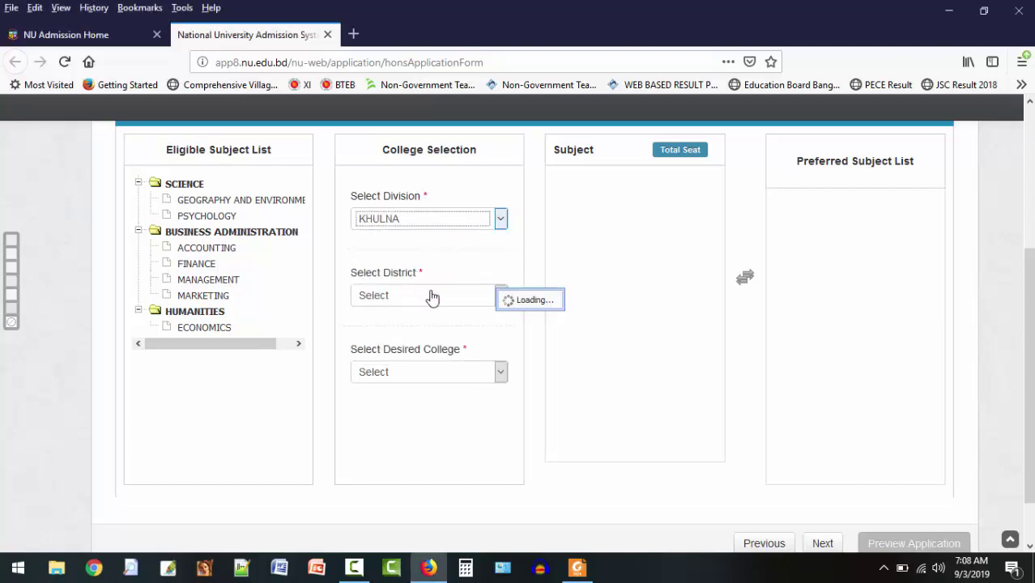
left_click(481, 301)
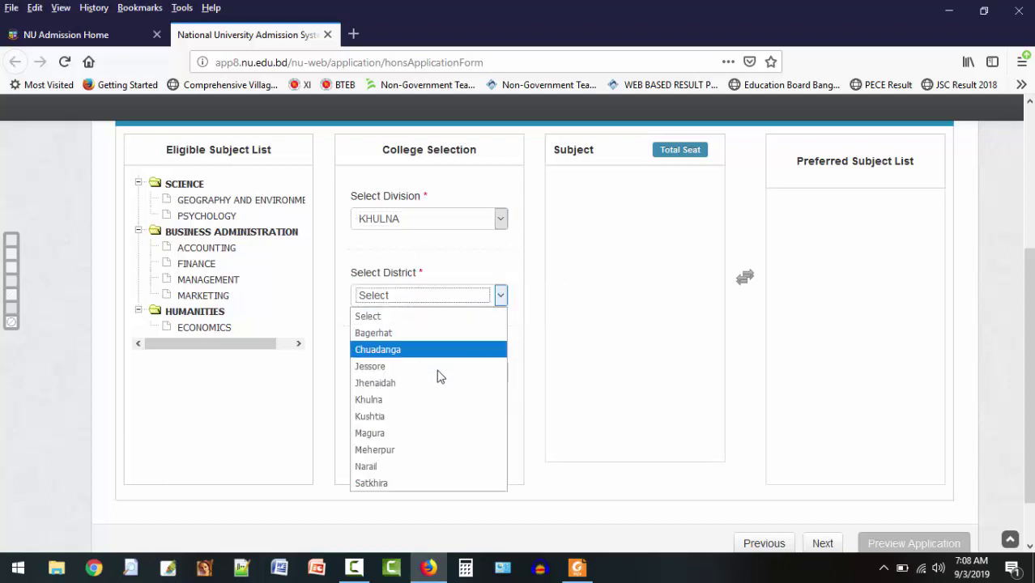
left_click(396, 366)
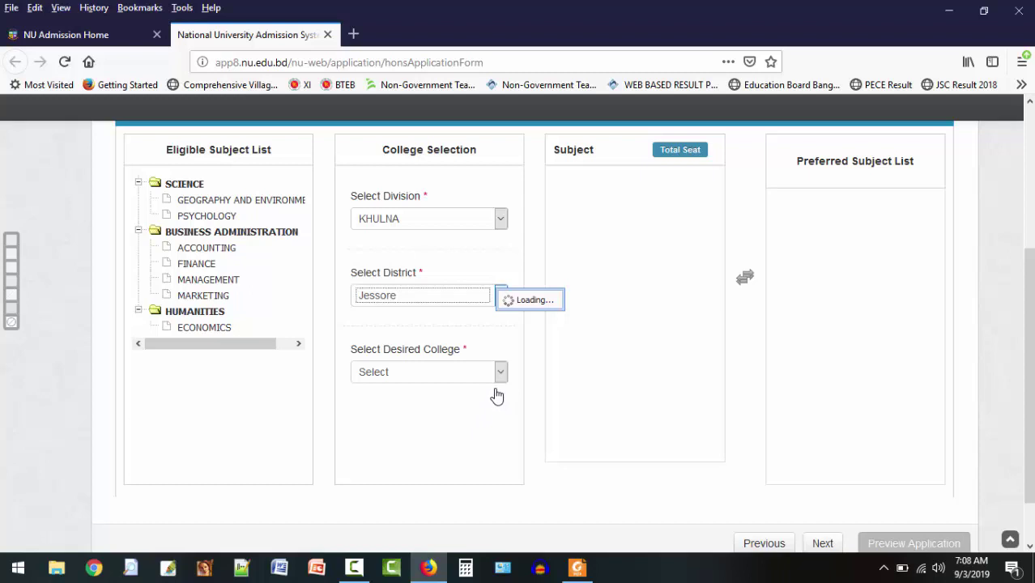
left_click(495, 377)
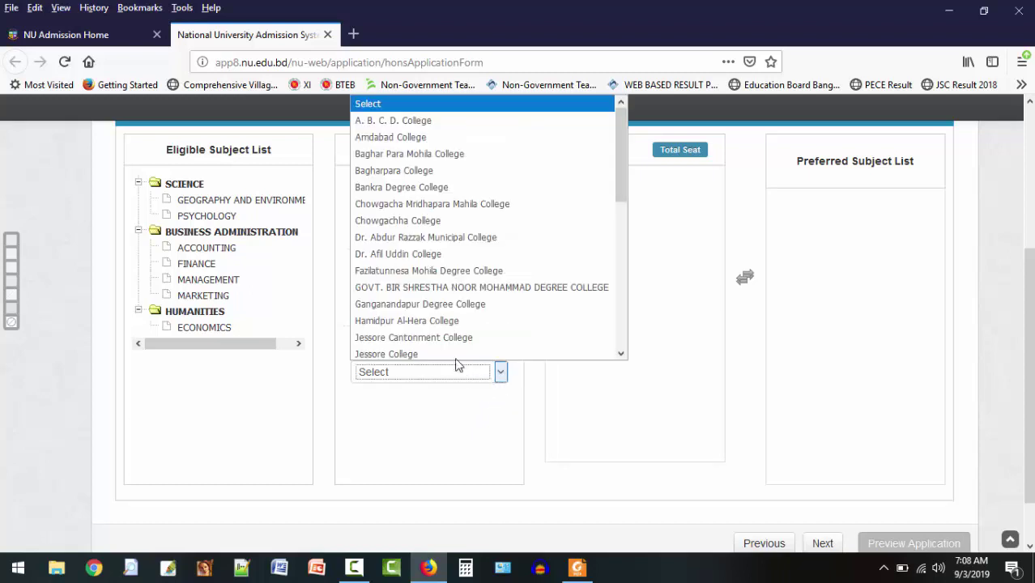
left_click(407, 220)
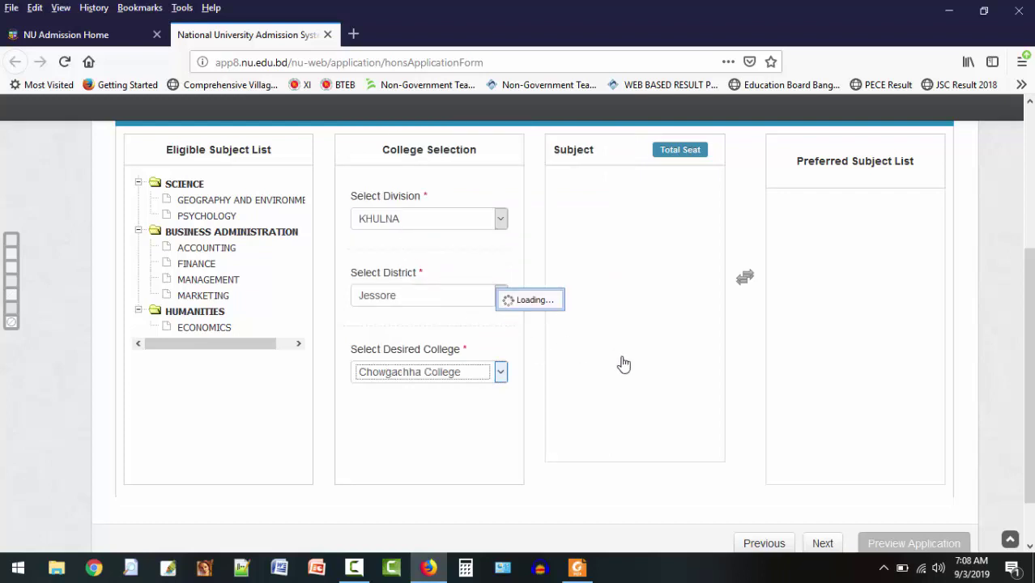
Add MANAGEMENT then ACCOUNTING as preferred subjects and continue to Step-4.
left_click(684, 225)
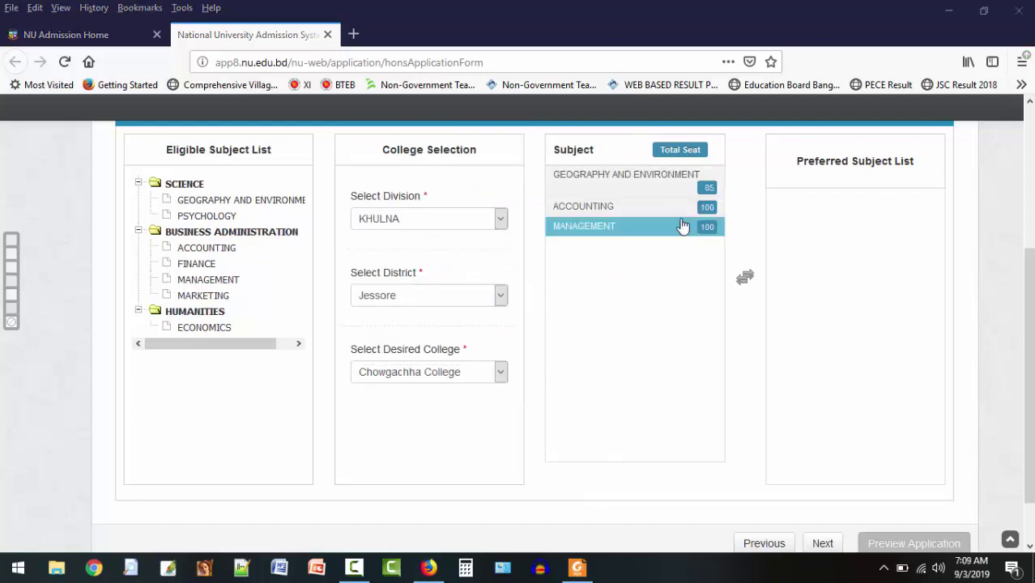
double_click(616, 233)
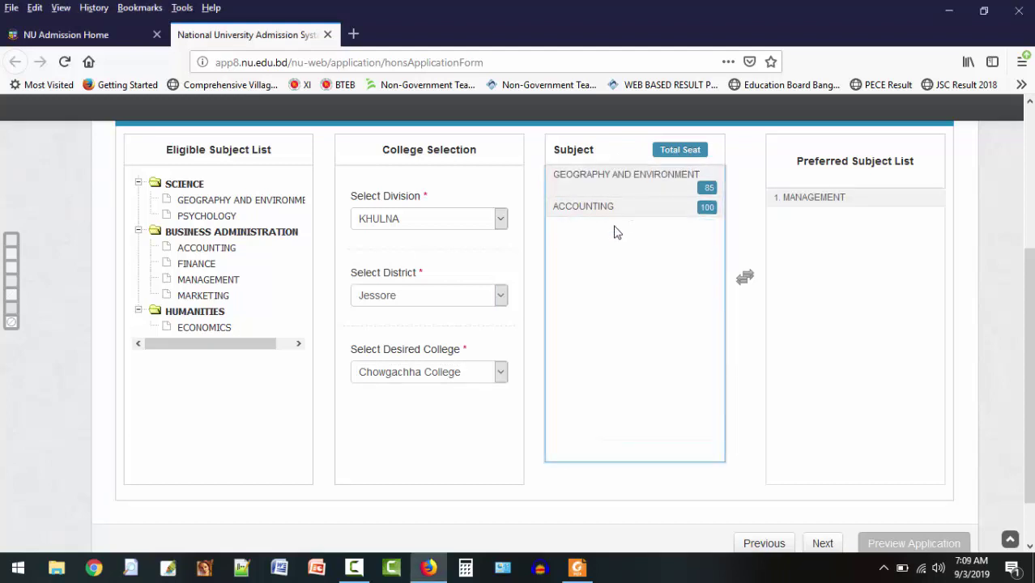
double_click(615, 213)
scroll(883, 393, "down", 2)
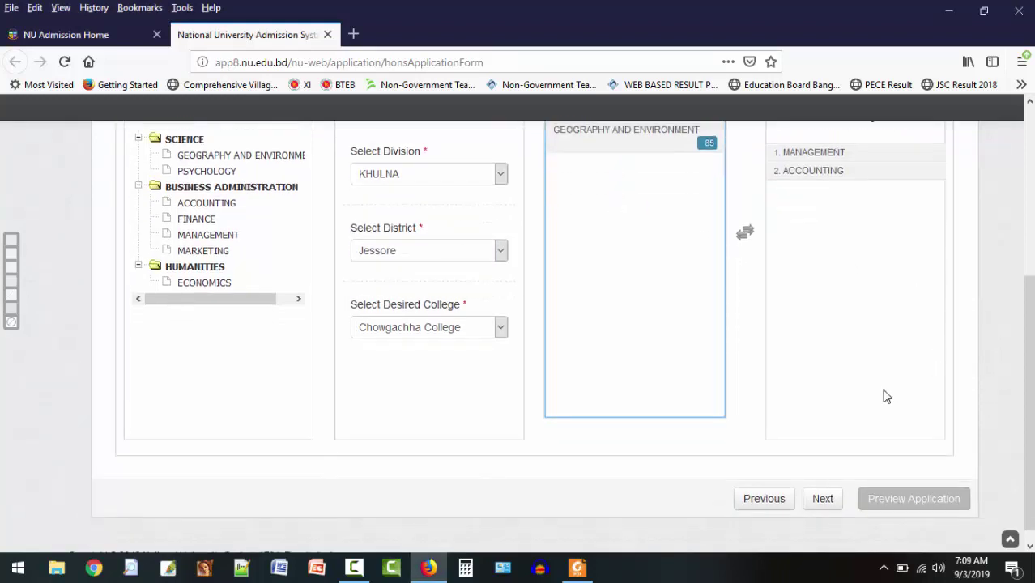
left_click(827, 483)
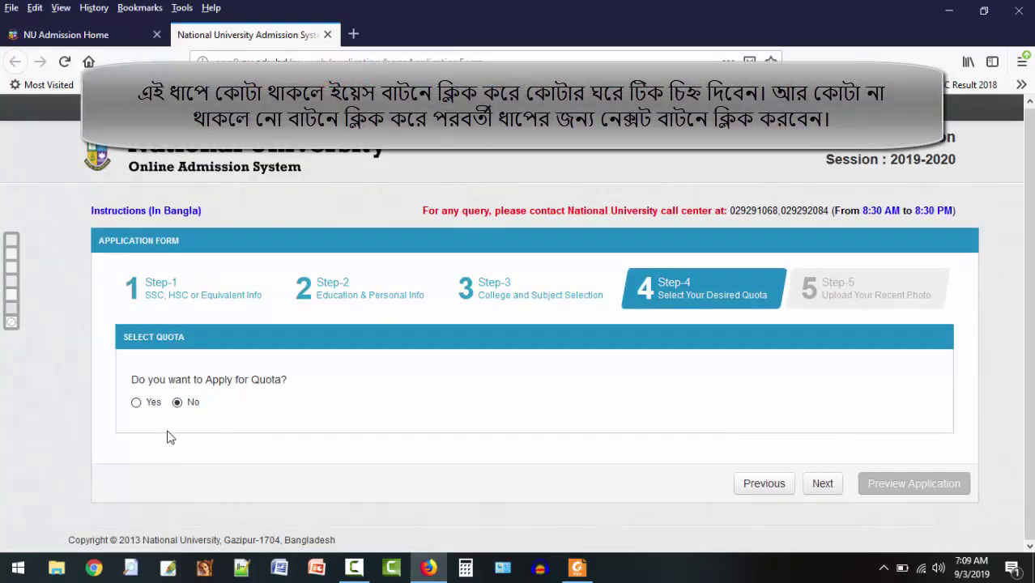
After viewing the quota list under Yes, answer No and continue to Step-5.
left_click(137, 405)
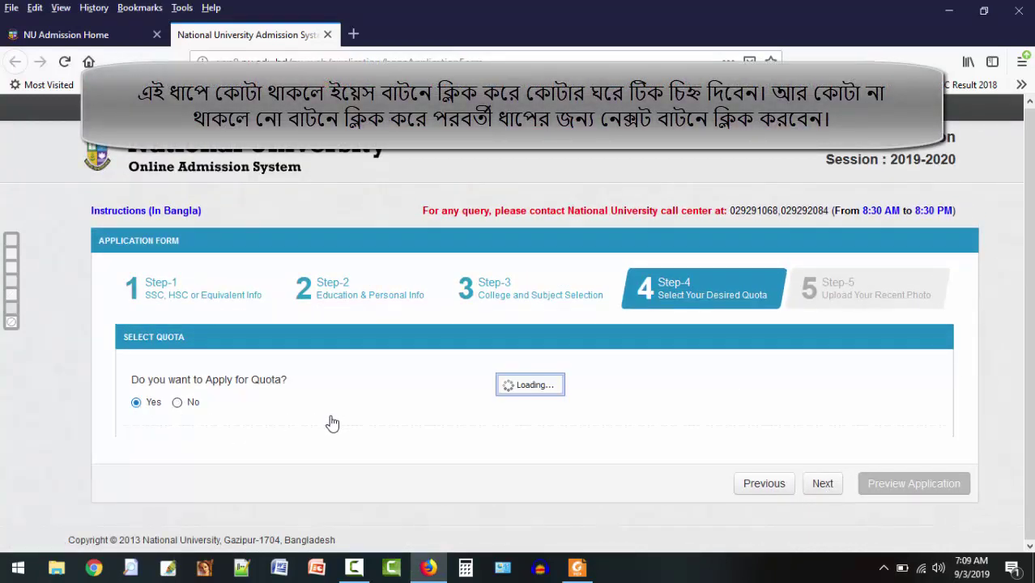
scroll(273, 494, "down", 3)
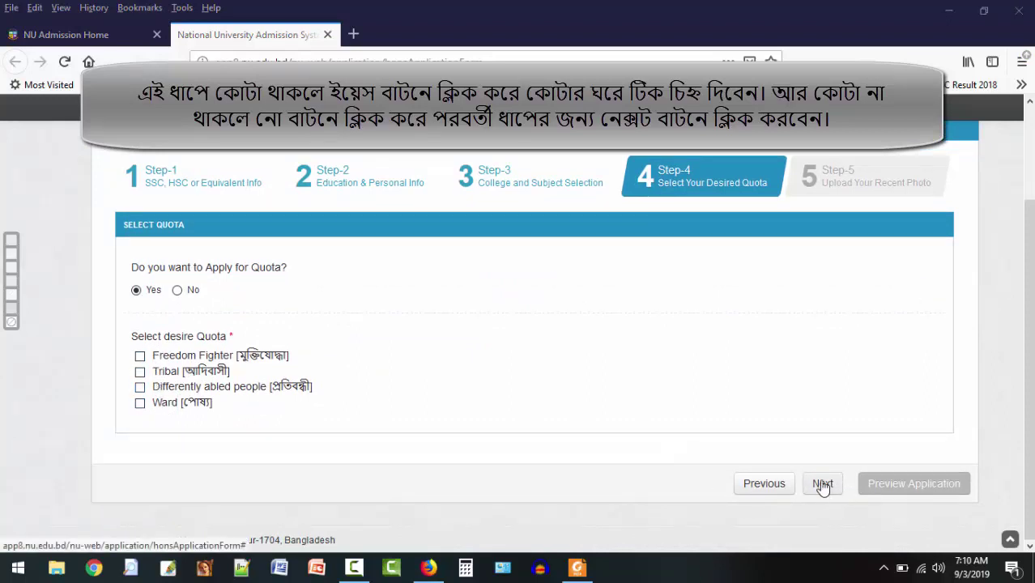
left_click(178, 292)
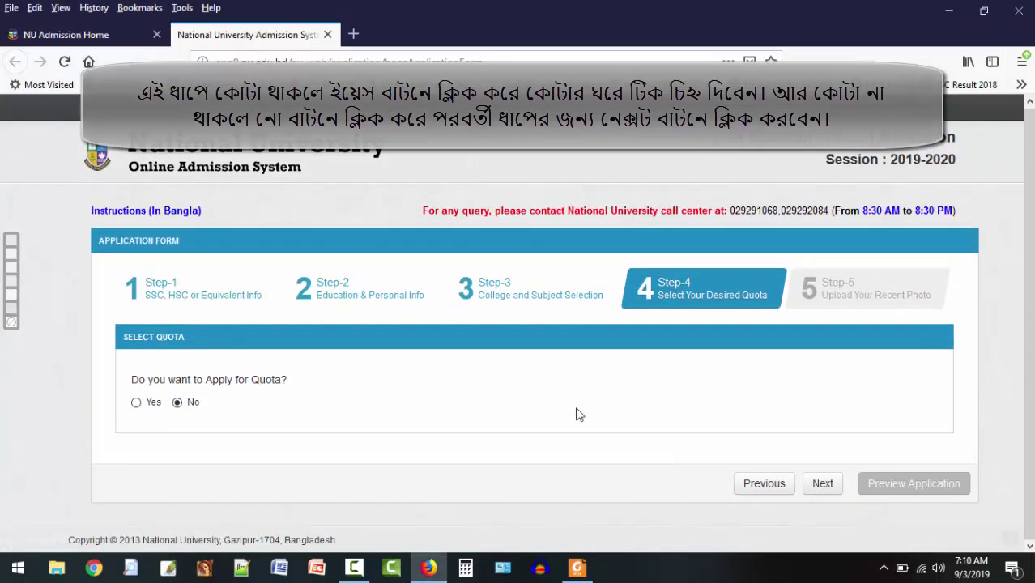
left_click(821, 483)
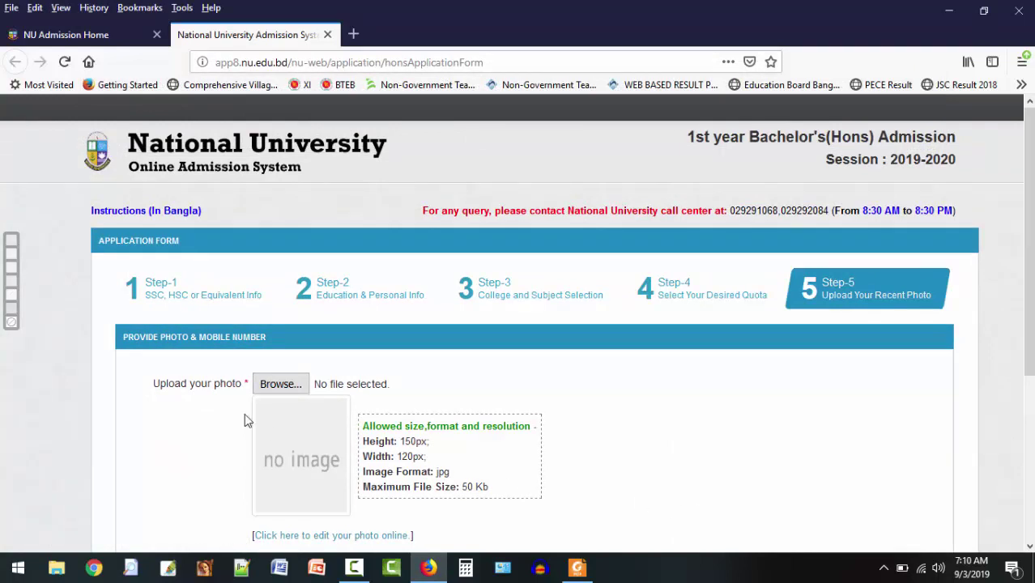
Fill in the mobile number from the saved autocomplete suggestion.
scroll(193, 377, "down", 2)
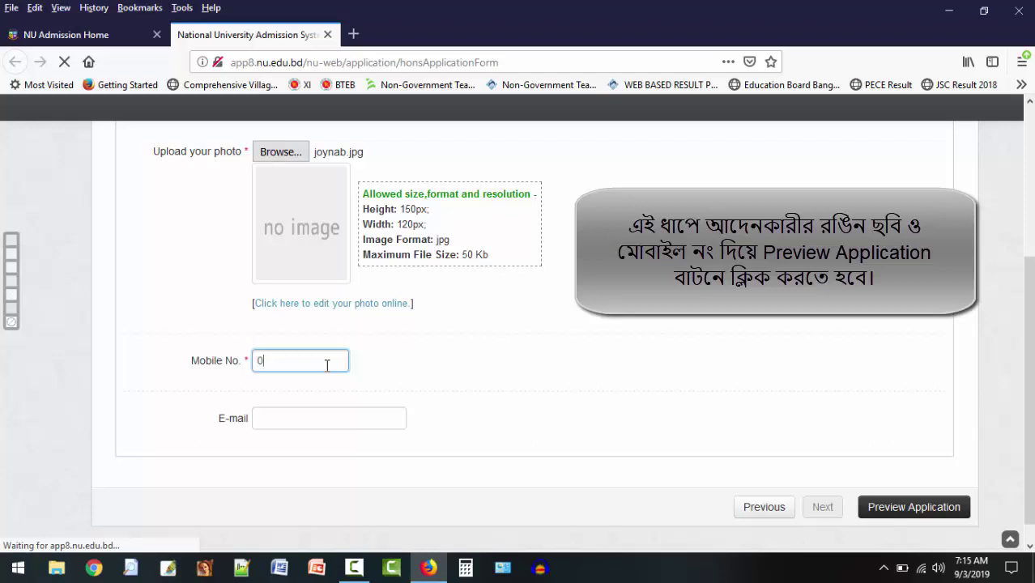
type("17")
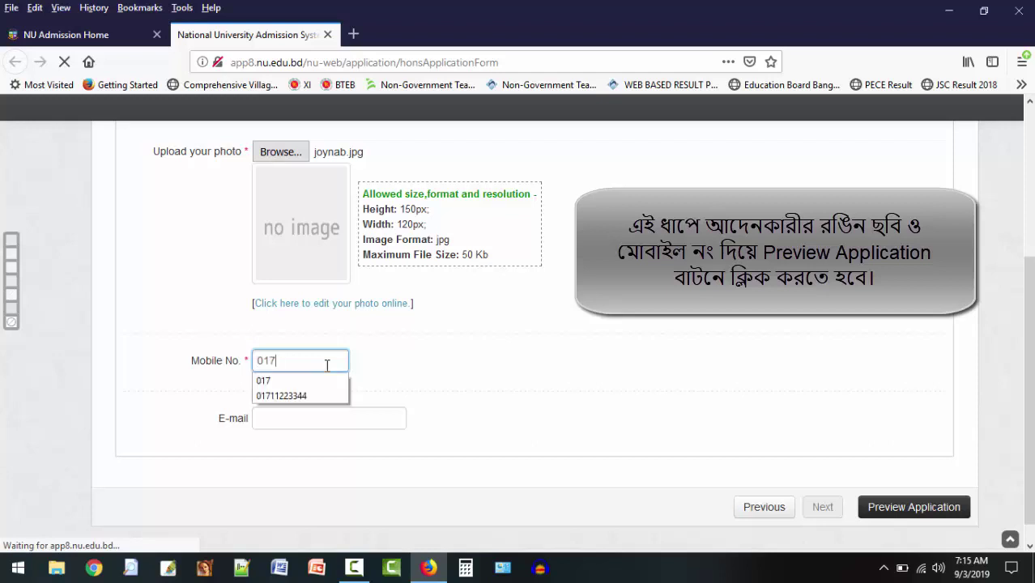
key("Down")
key("Down")
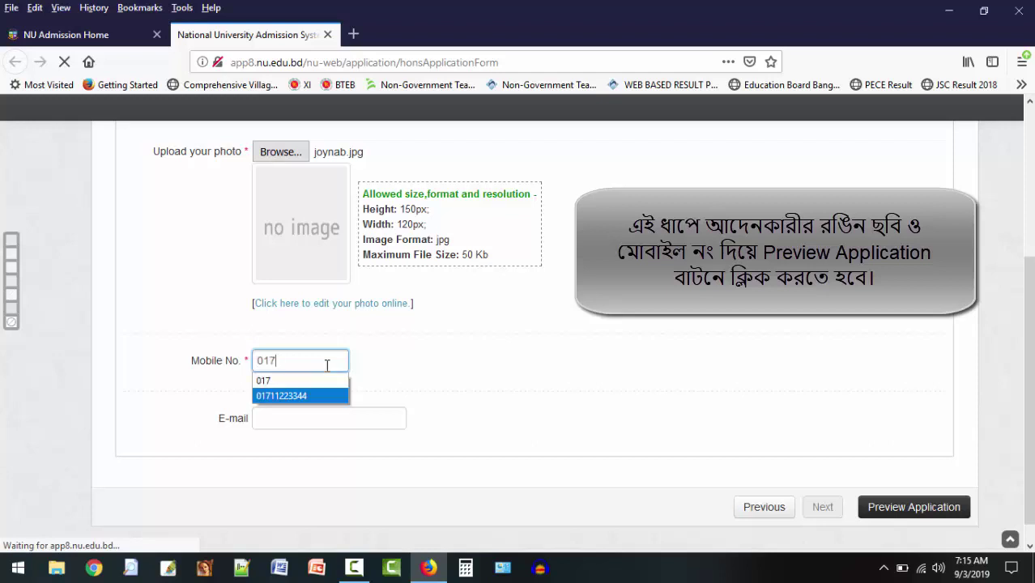
key("Return")
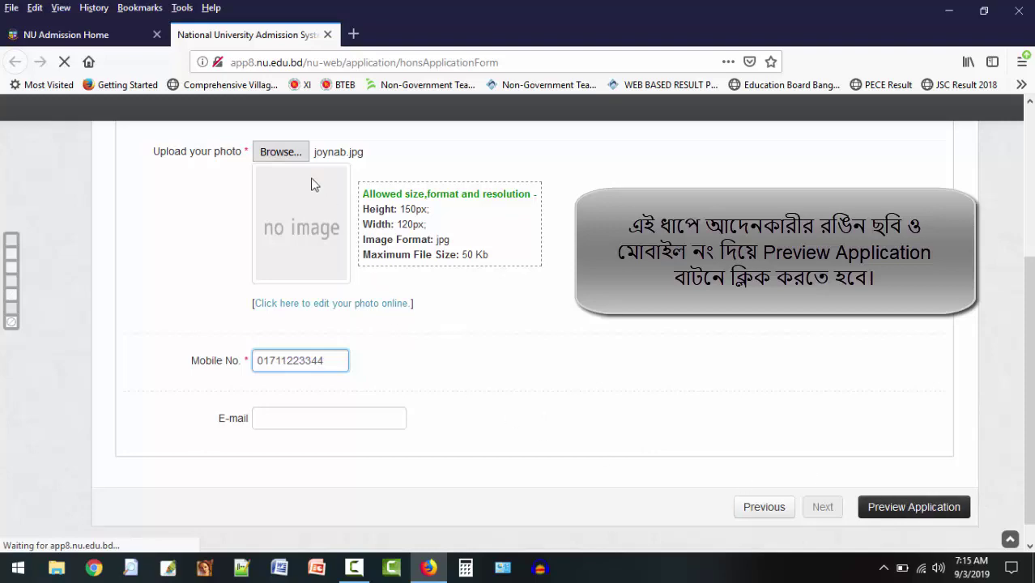
Upload abiron.jpg as the applicant photo.
left_click(298, 157)
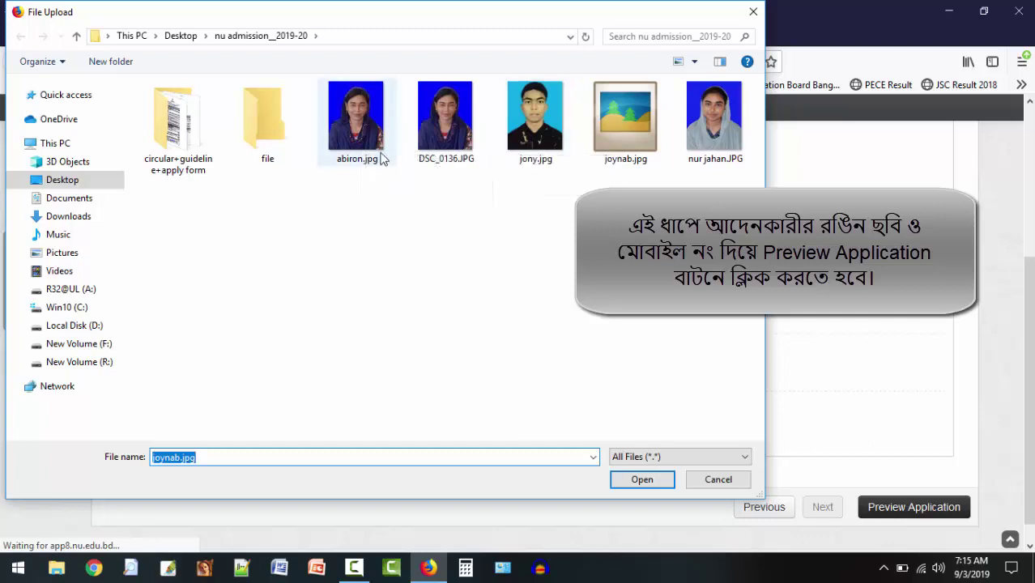
left_click(374, 153)
left_click(625, 480)
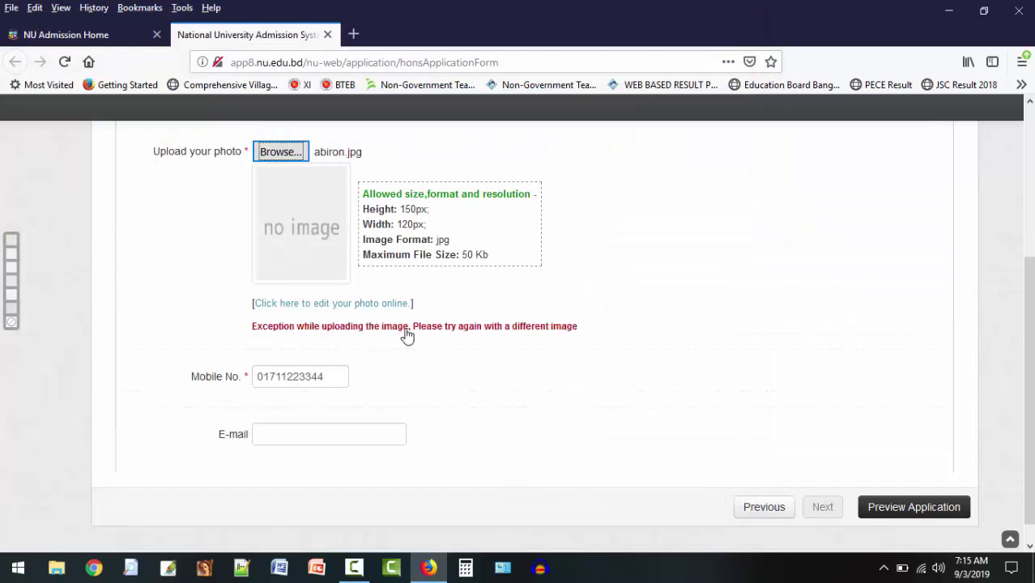
left_click(289, 153)
left_click(356, 136)
double_click(356, 136)
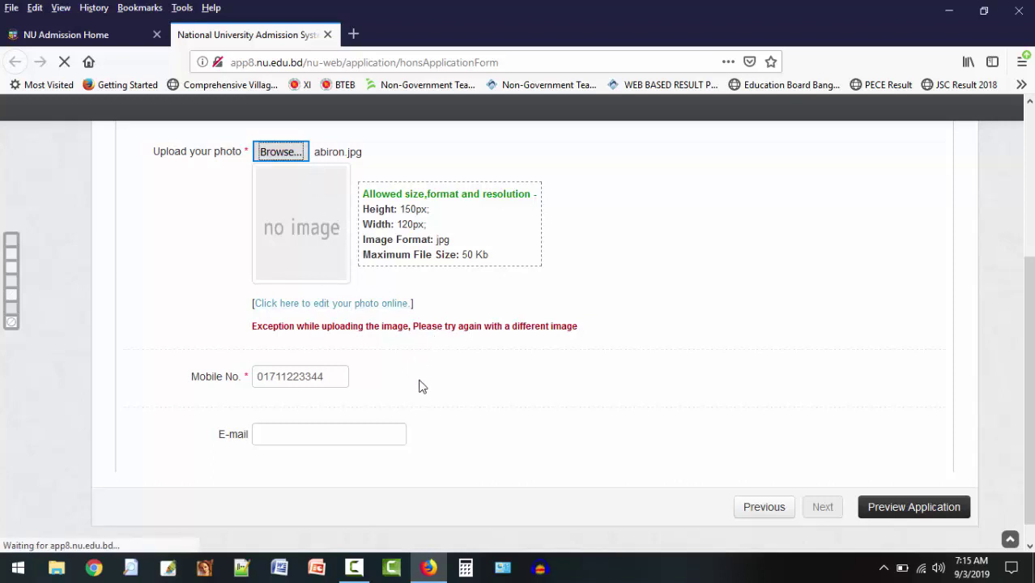
left_click(294, 153)
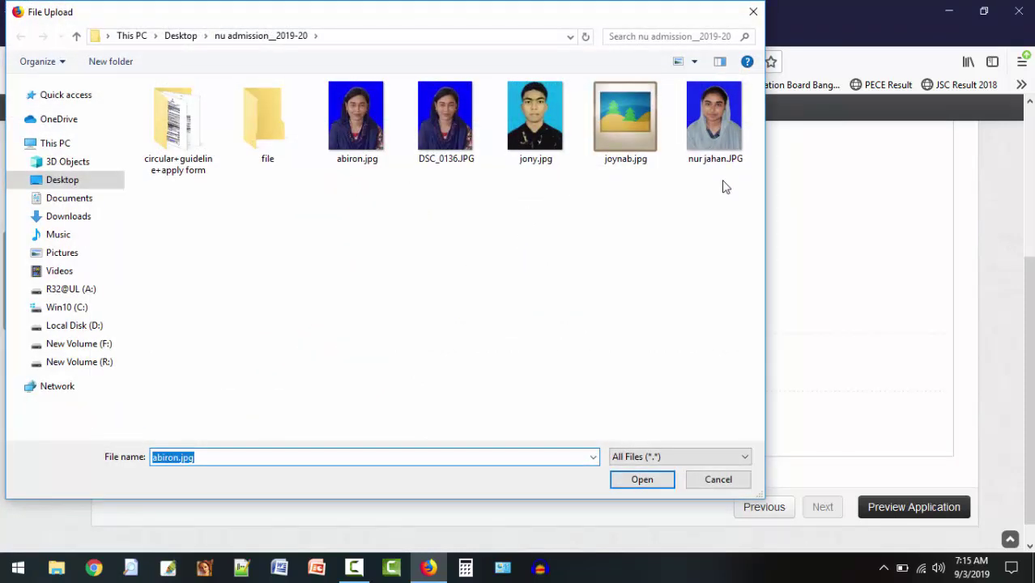
left_click(360, 145)
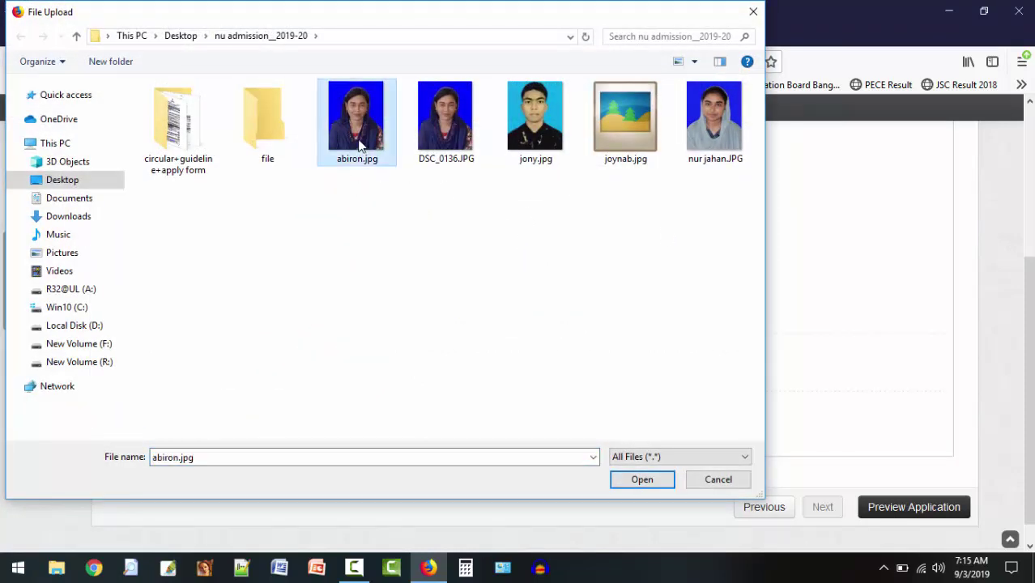
left_click(718, 480)
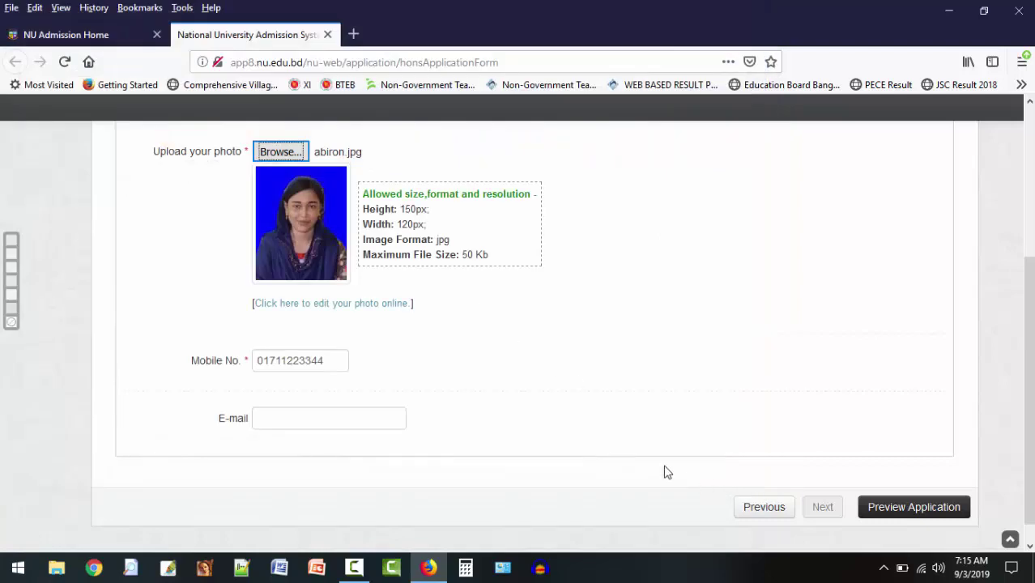
scroll(703, 433, "down", 1)
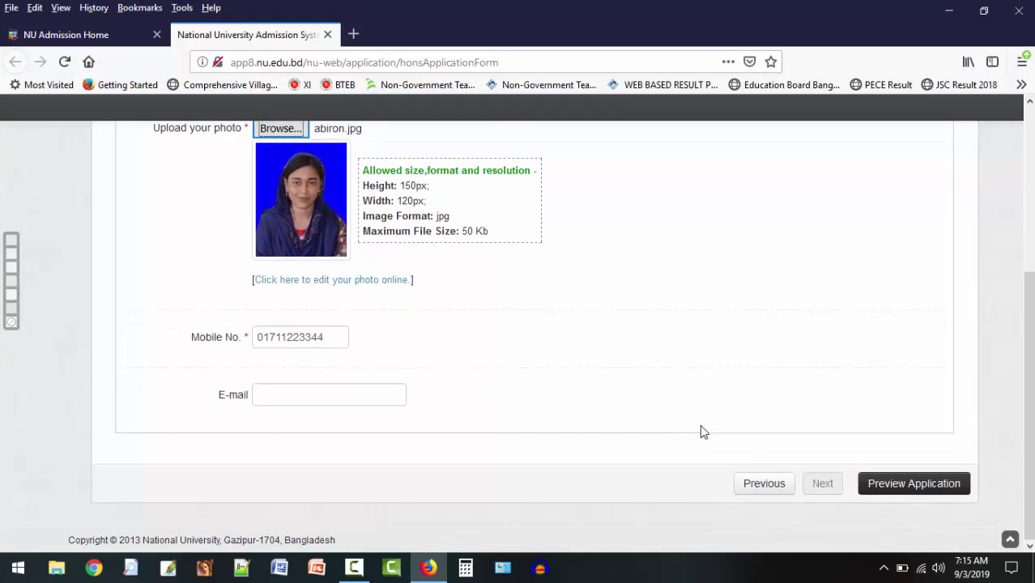
Open the Application Form Preview, scroll through all details, and close it.
left_click(902, 484)
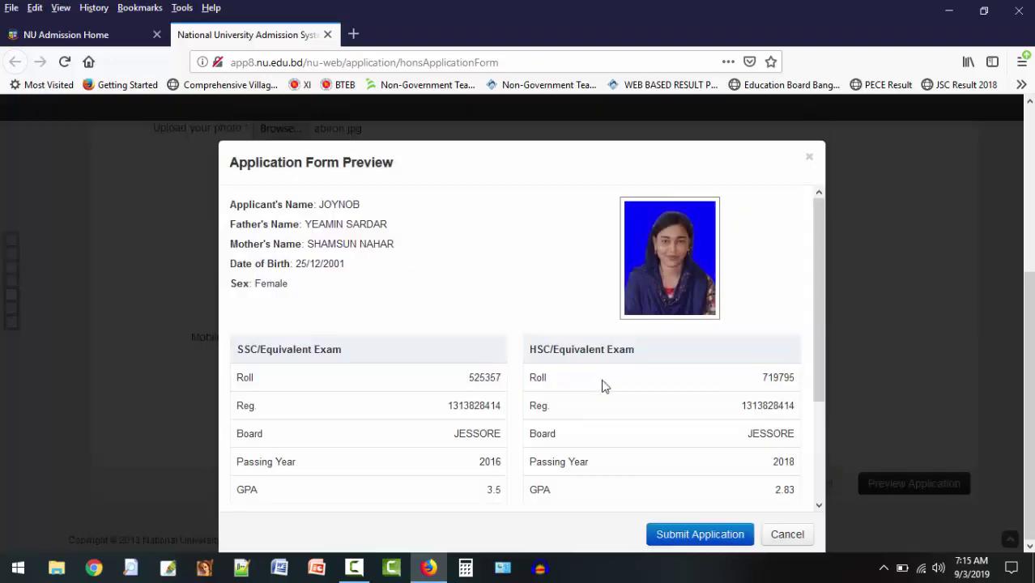
scroll(343, 235, "down", 3)
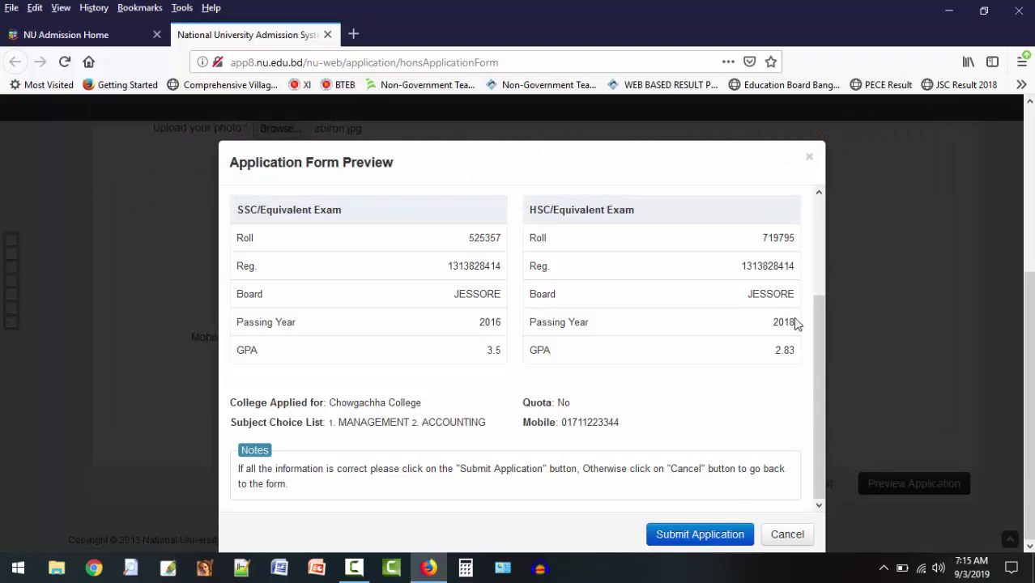
left_click(810, 160)
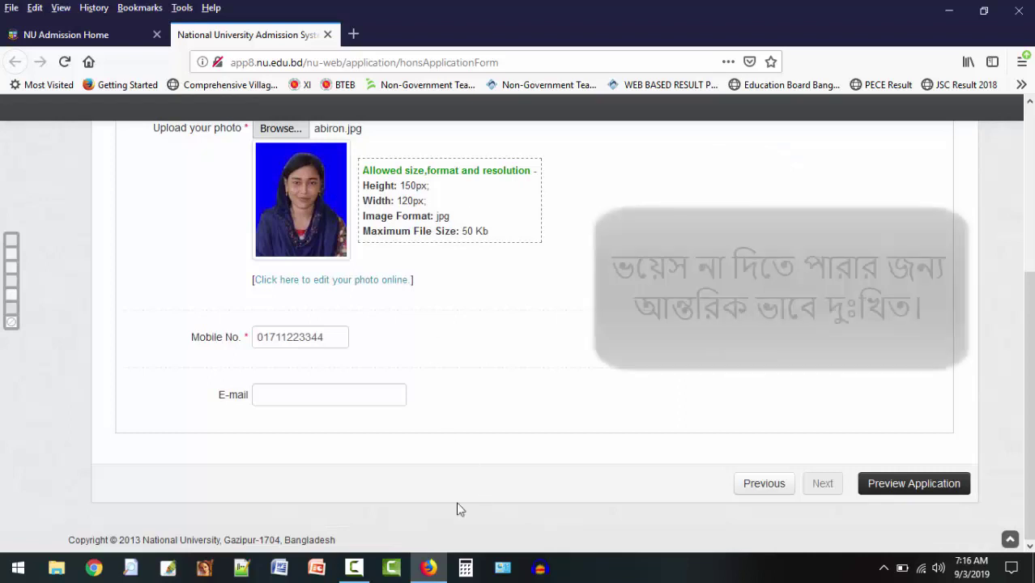
Stop the screen recording from the recorder's control window.
left_click(356, 568)
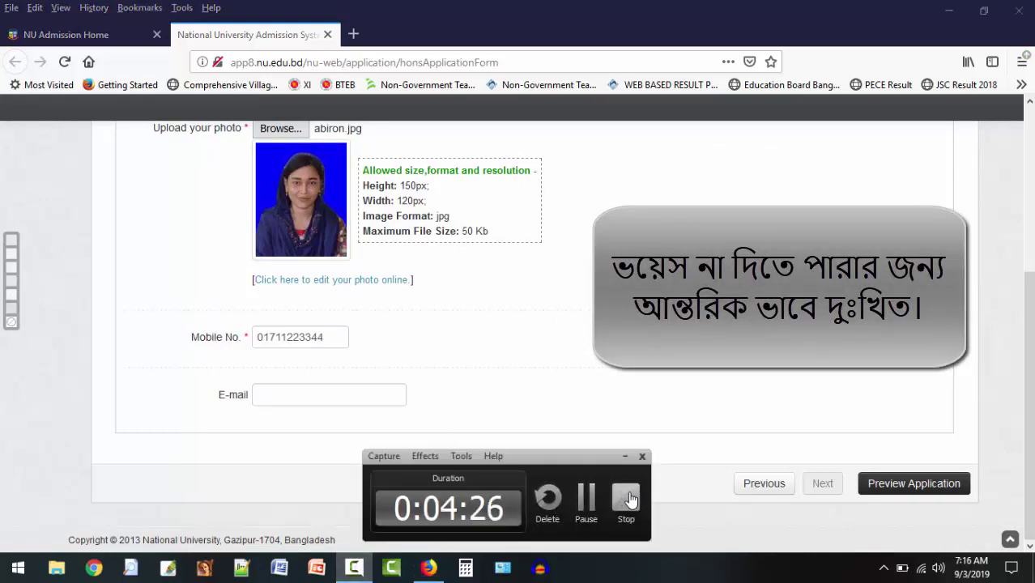
left_click(626, 498)
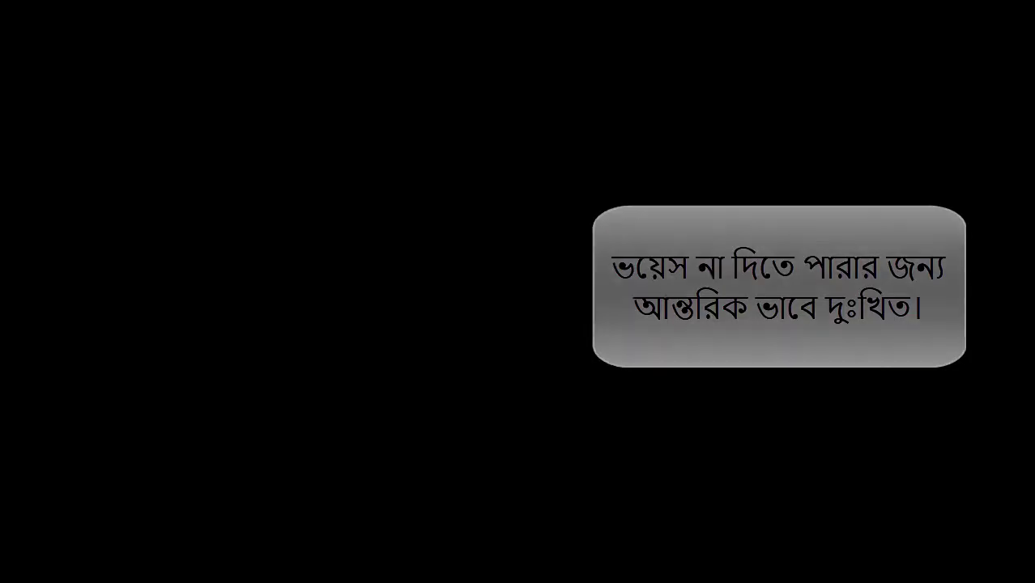